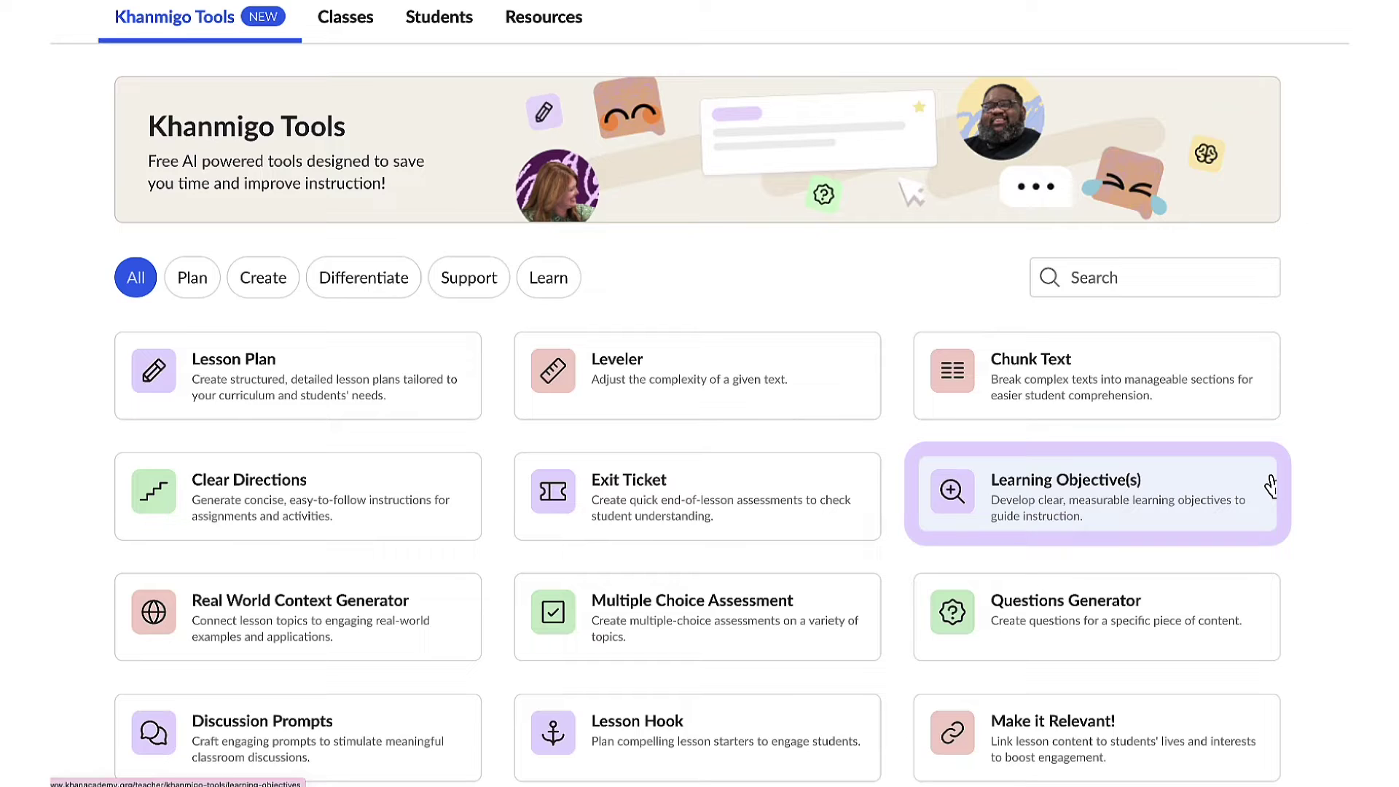
Generate a 4th-grade learning objective for the topic 'Multiply fractions'
left_click(1273, 486)
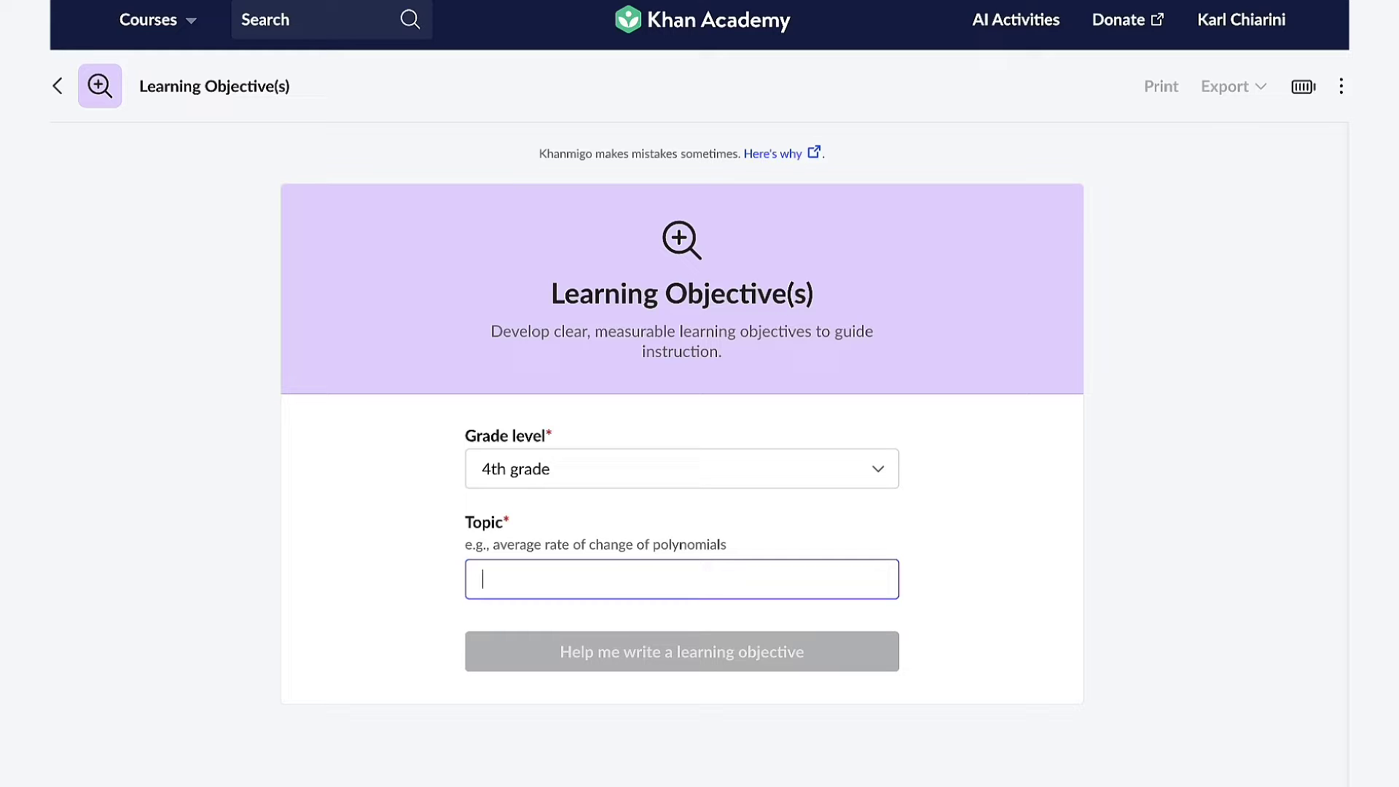
type("Multiply fractions")
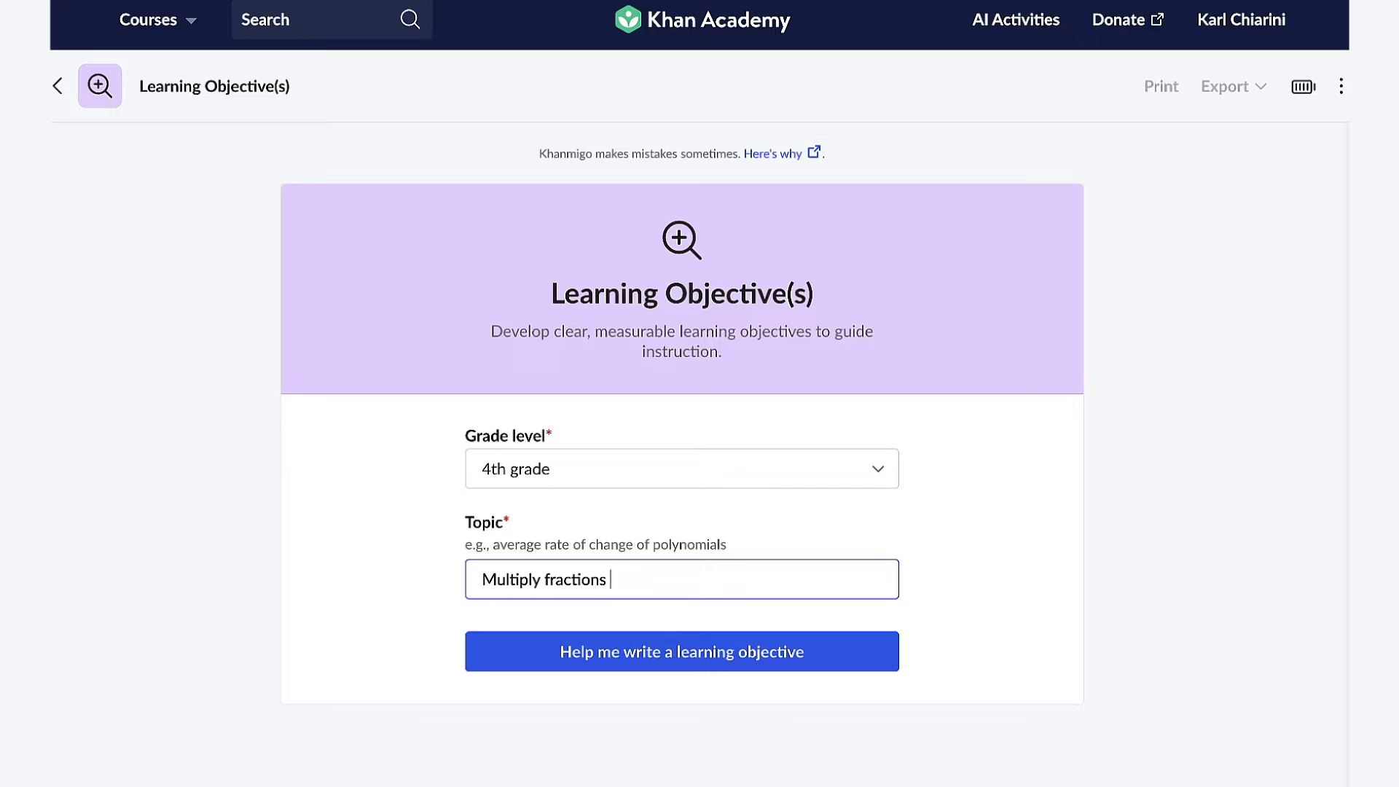
left_click(540, 662)
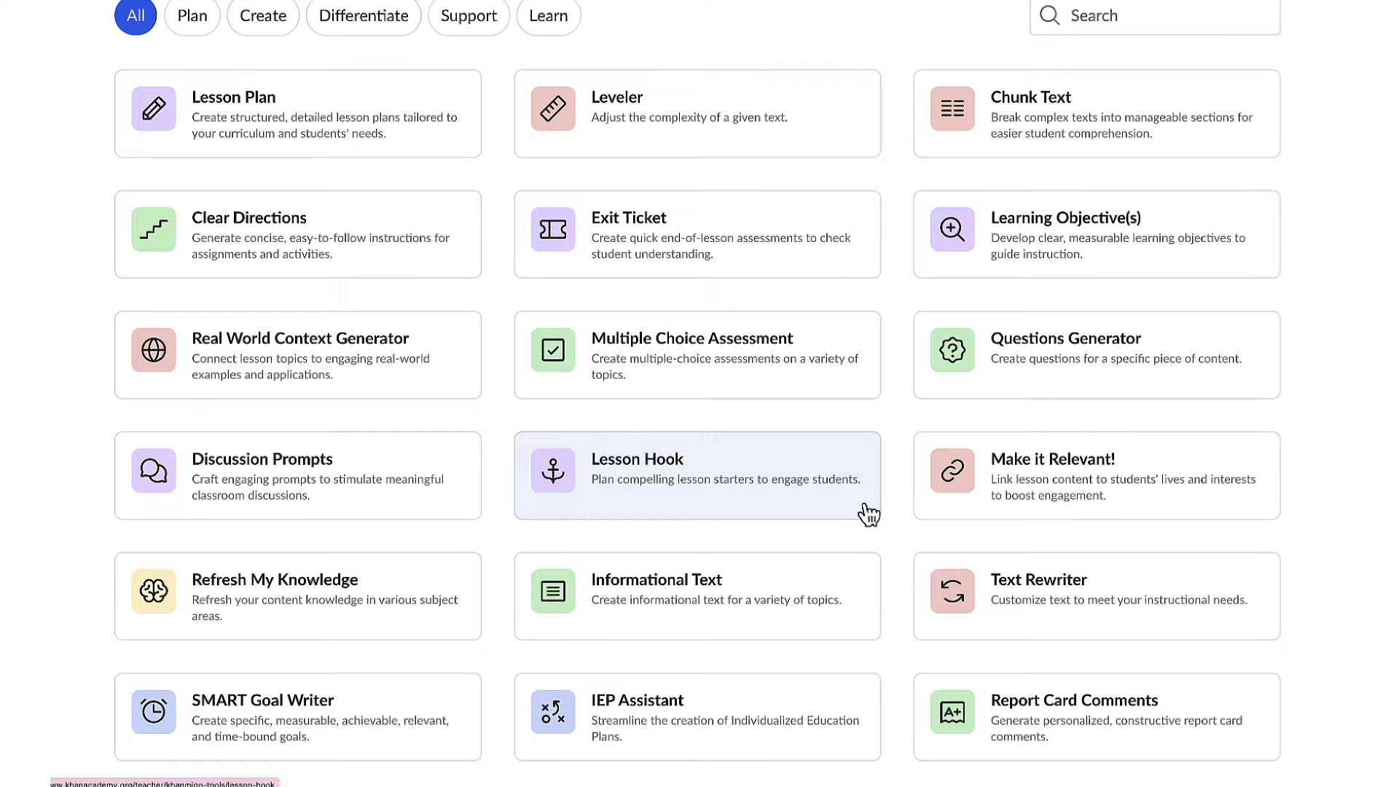
Generate 4th-grade lesson hooks for the topic 'Multiply fractions'
left_click(867, 514)
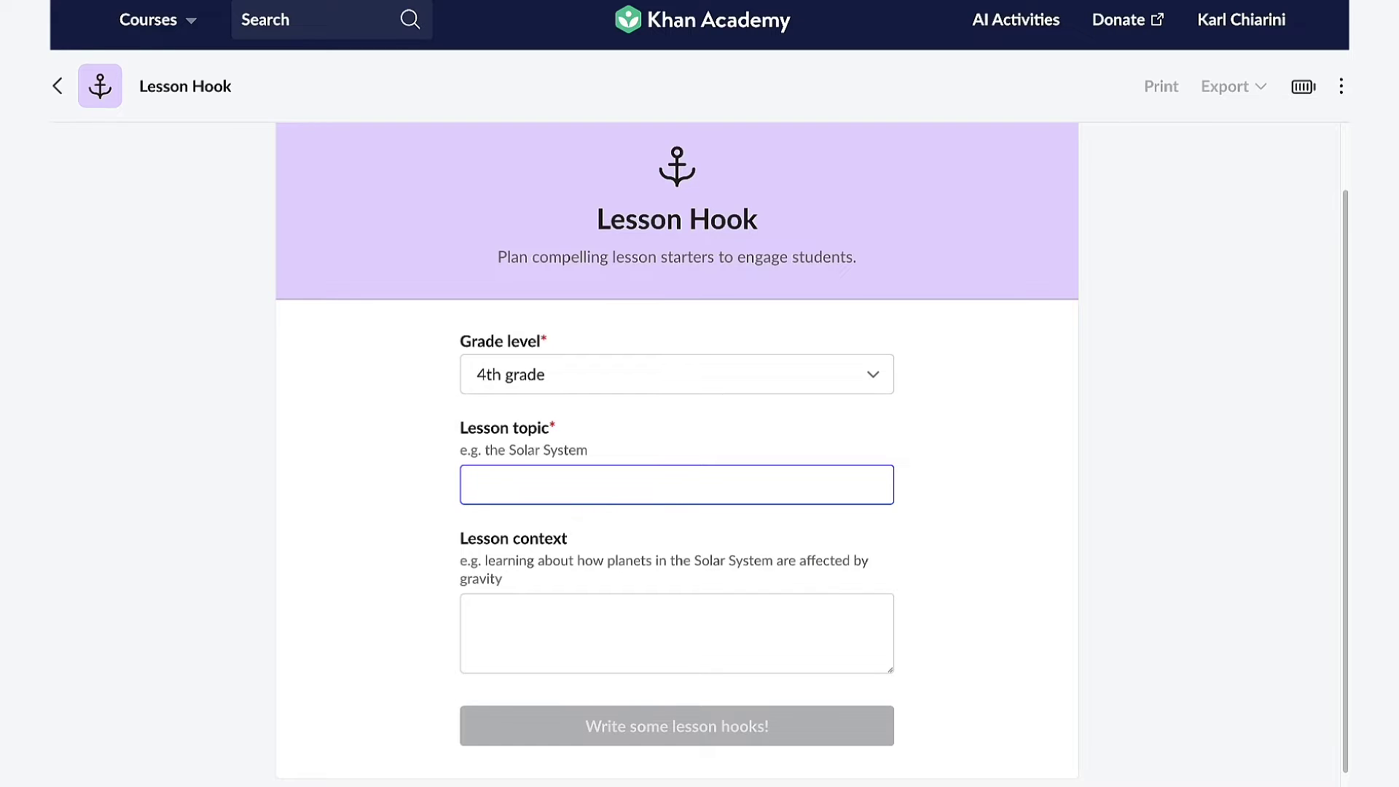
type("Multiply fractions")
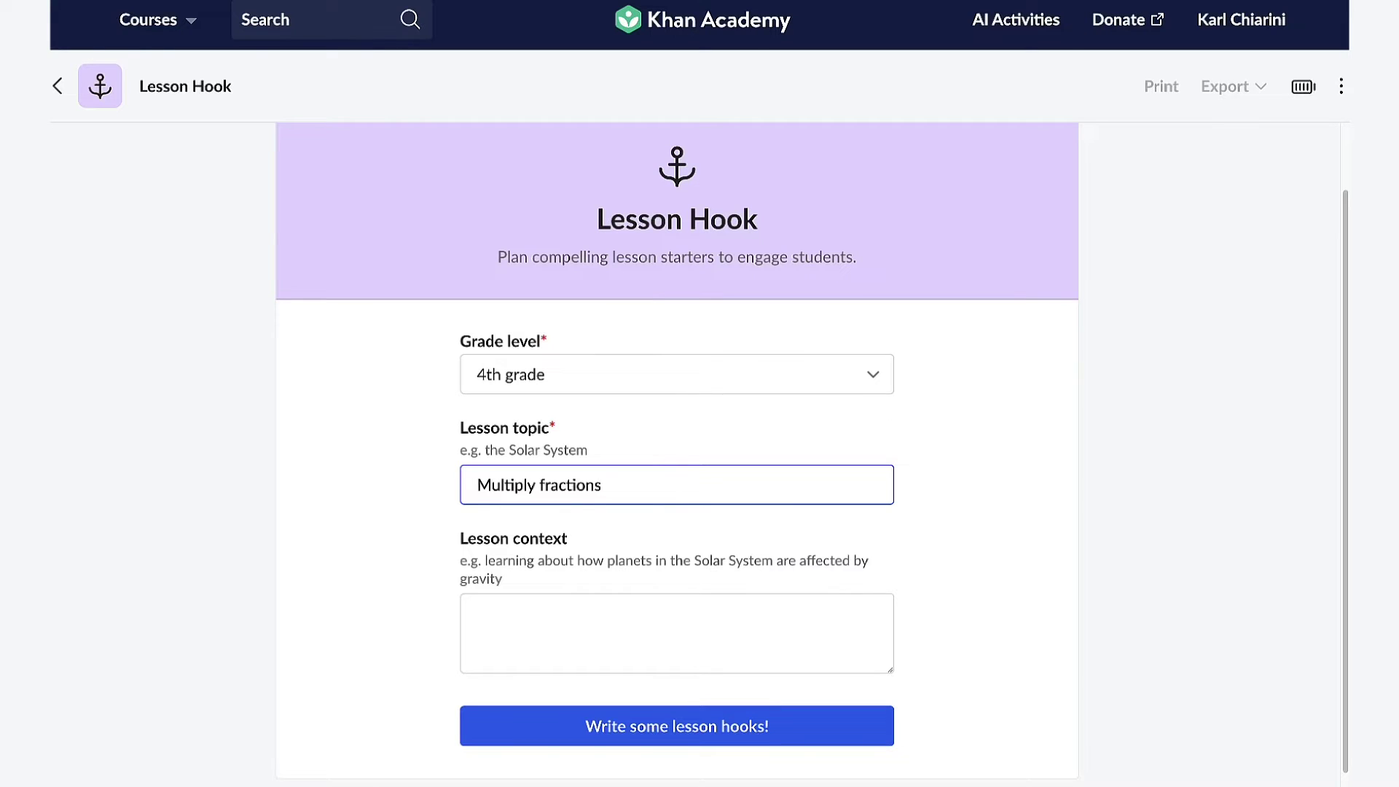
left_click(792, 740)
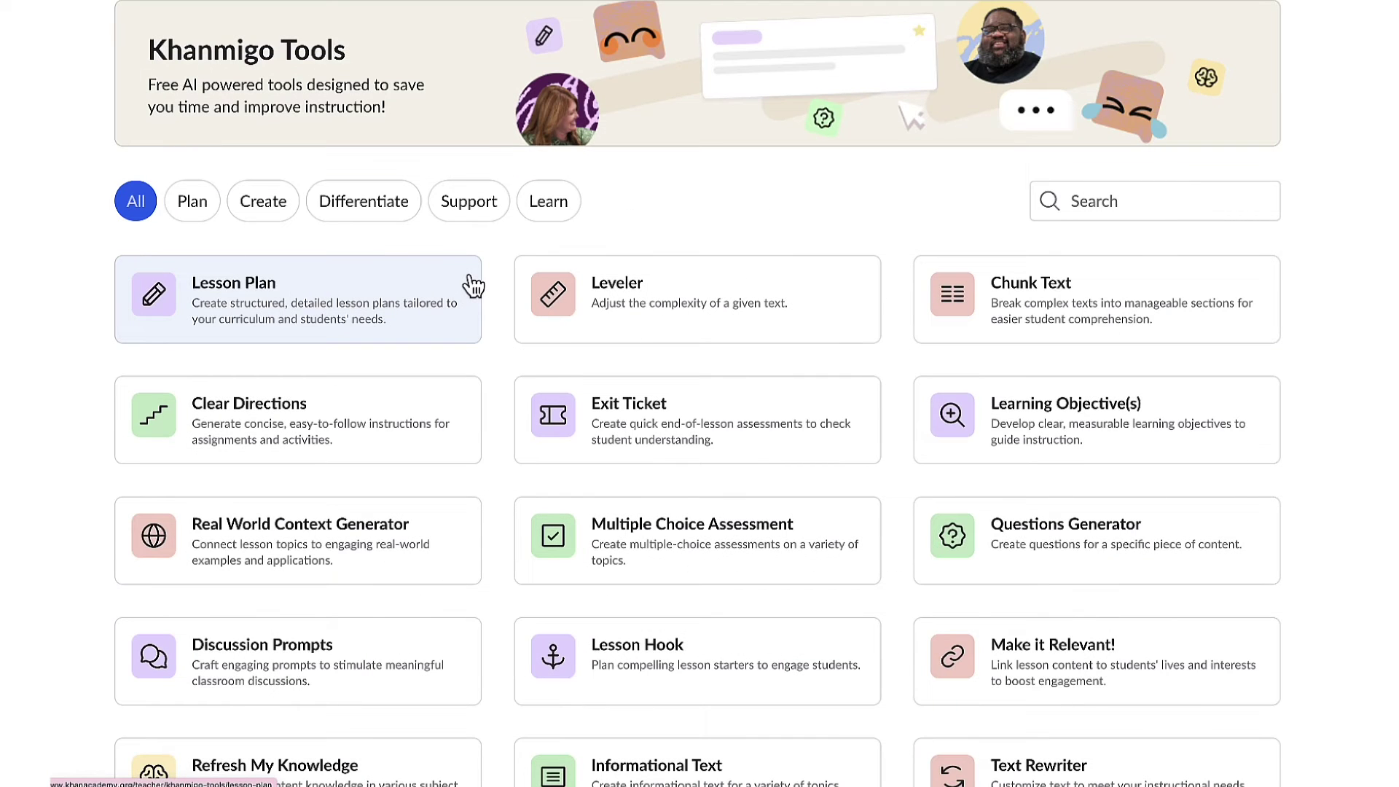
Build the 4th-grade 'Multiply fractions and whole numbers' lesson plan and review its sections
left_click(472, 286)
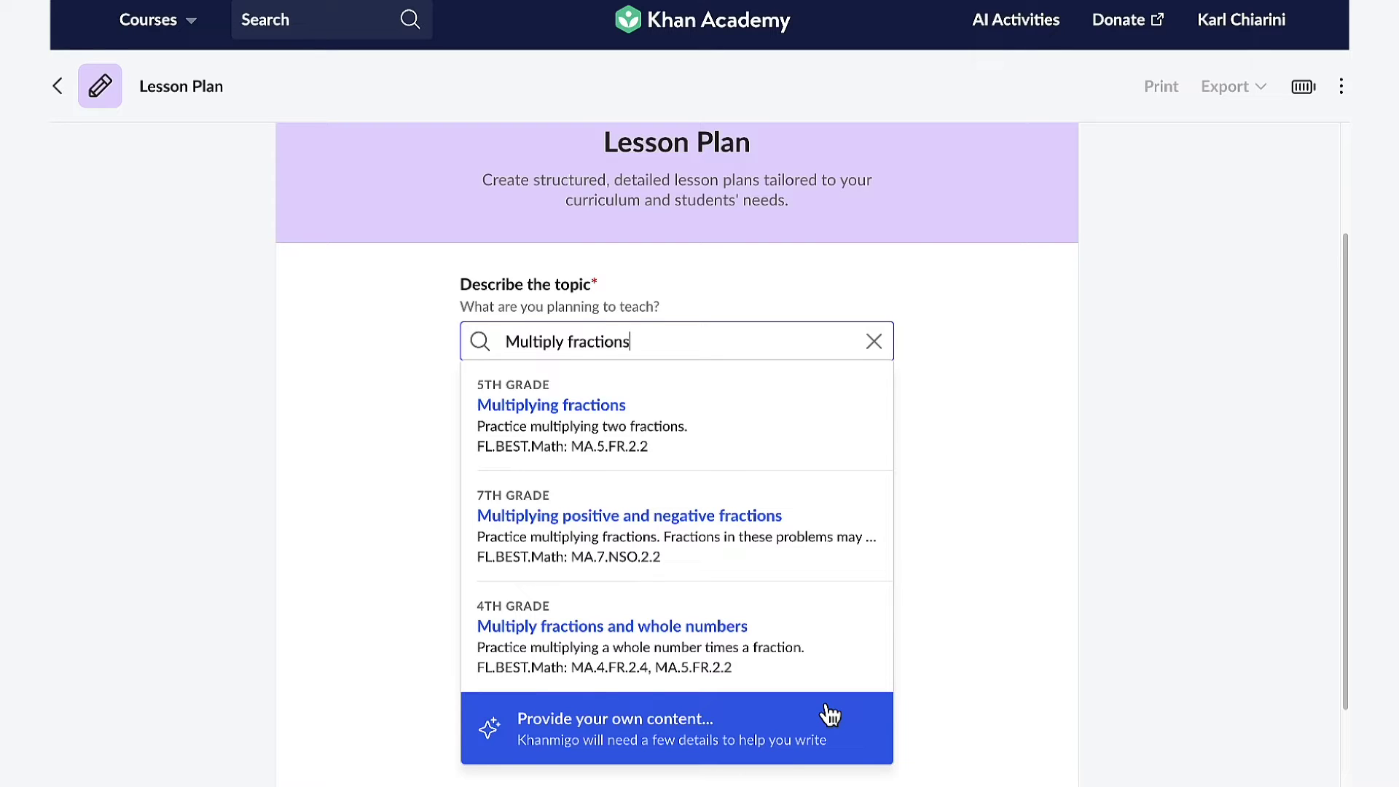
left_click(829, 655)
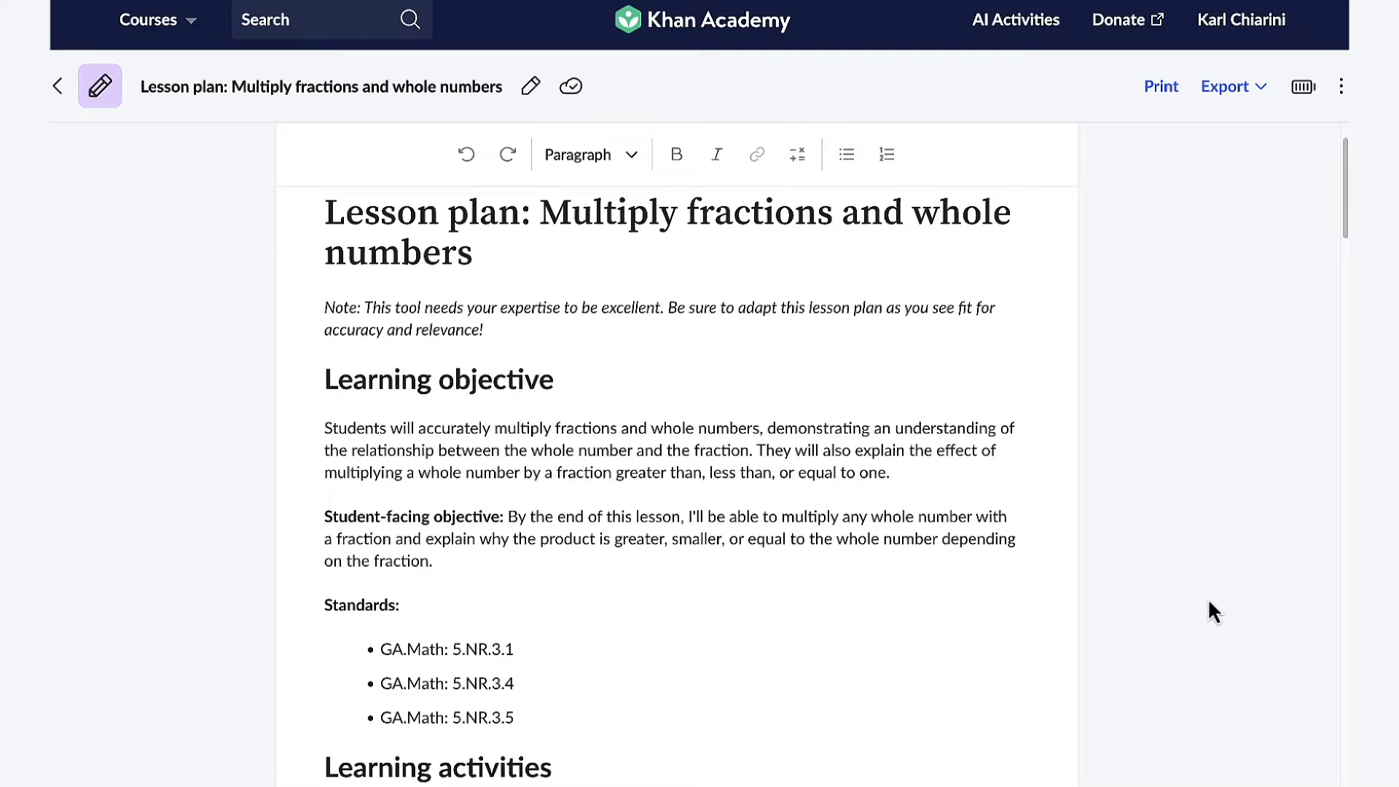
scroll(1208, 602, "down", 3)
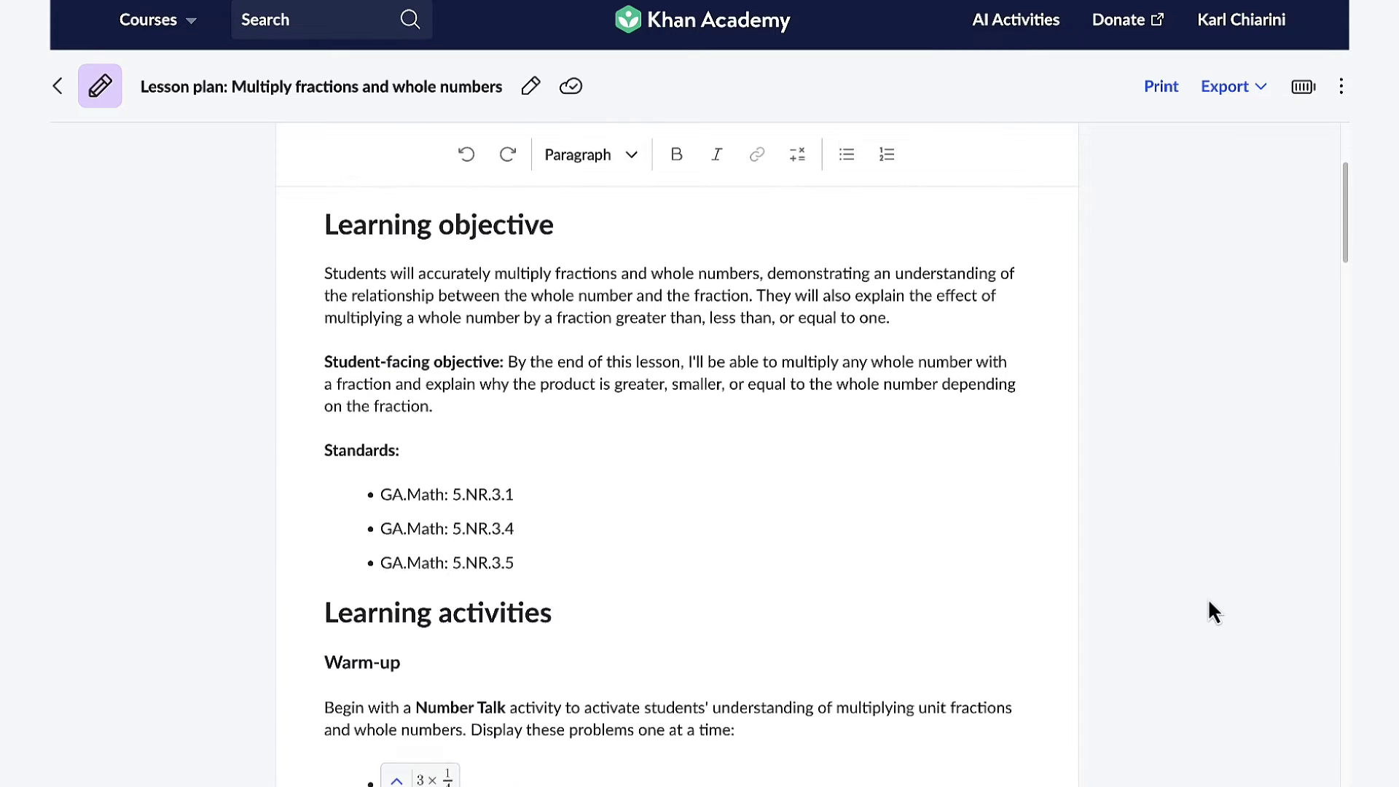
scroll(1208, 602, "down", 5)
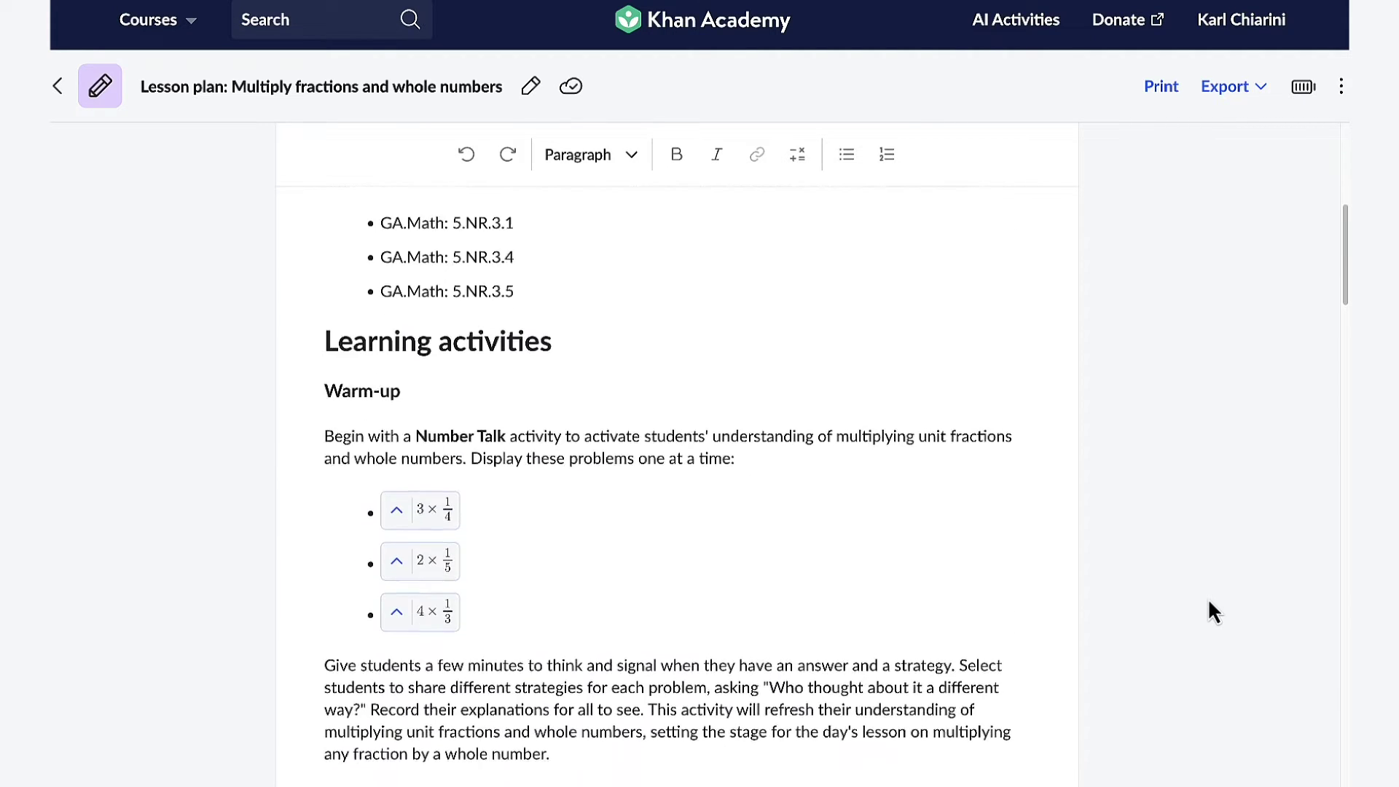
scroll(1209, 602, "down", 3)
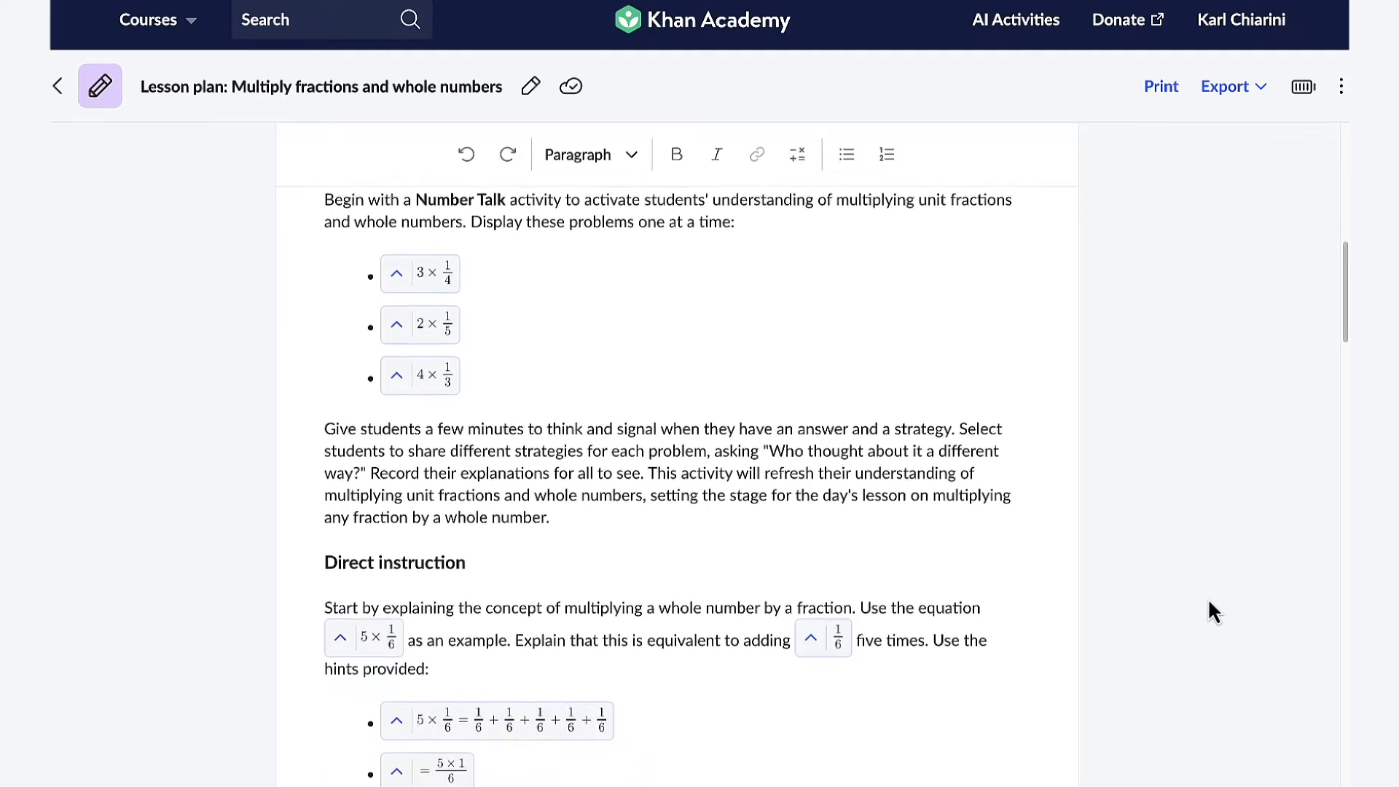
scroll(1208, 602, "down", 2)
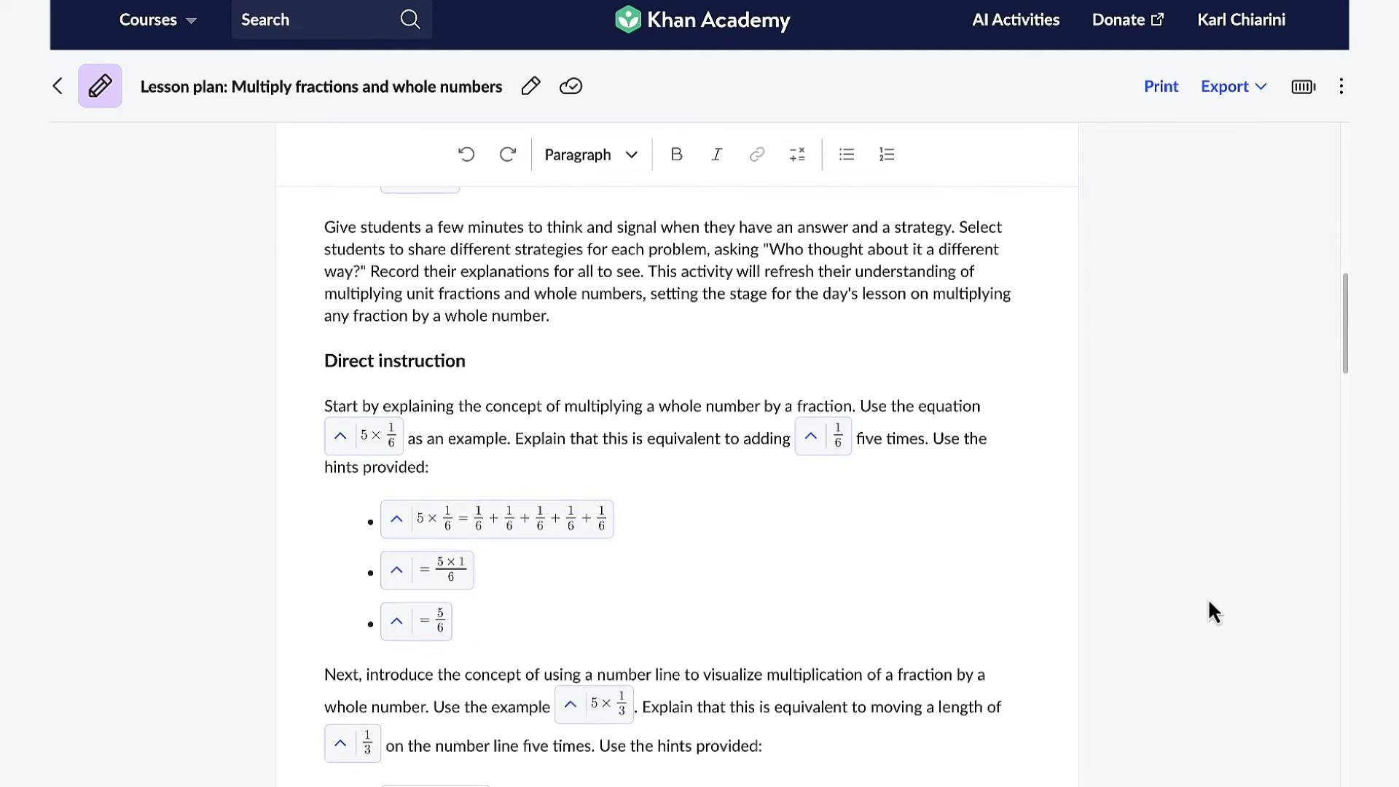
scroll(1208, 602, "down", 2)
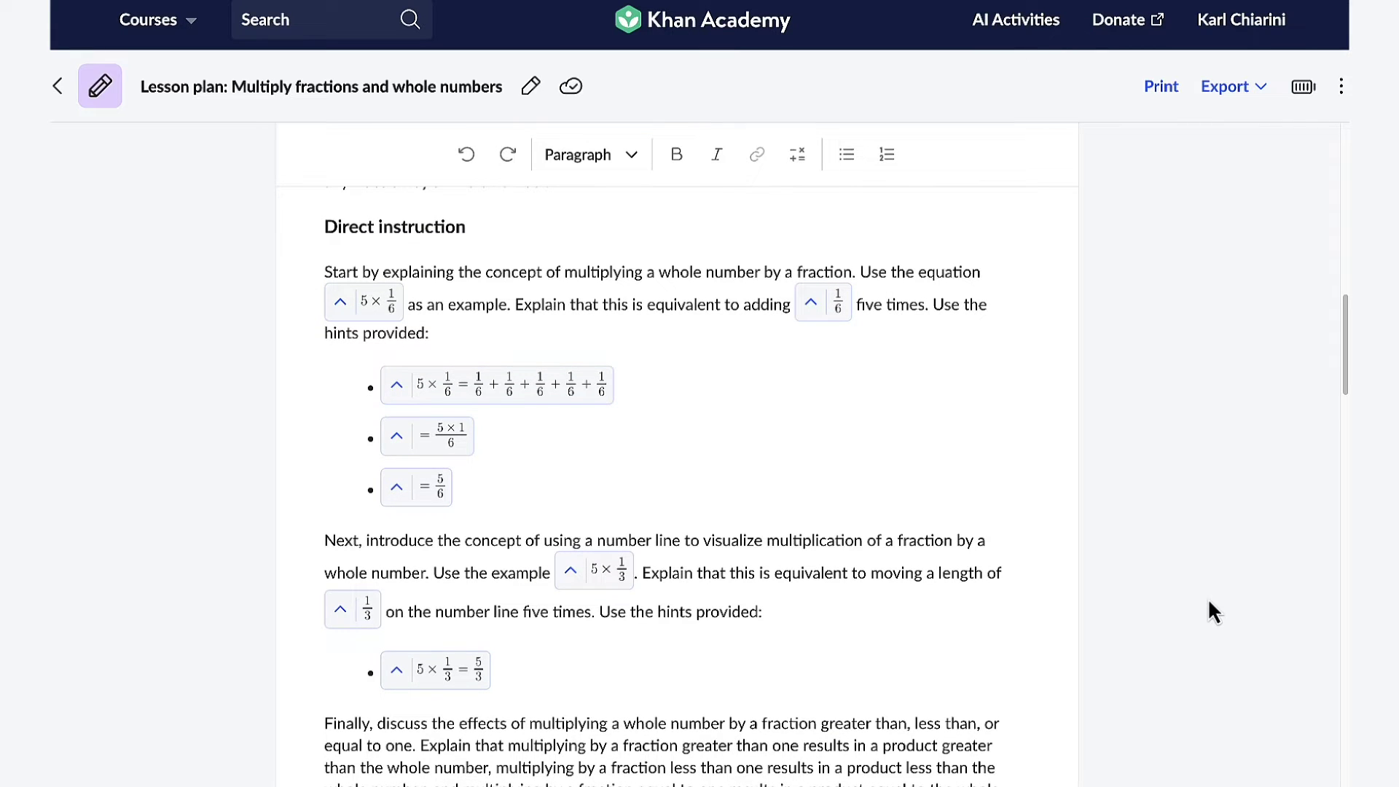
scroll(1208, 597, "up", 7)
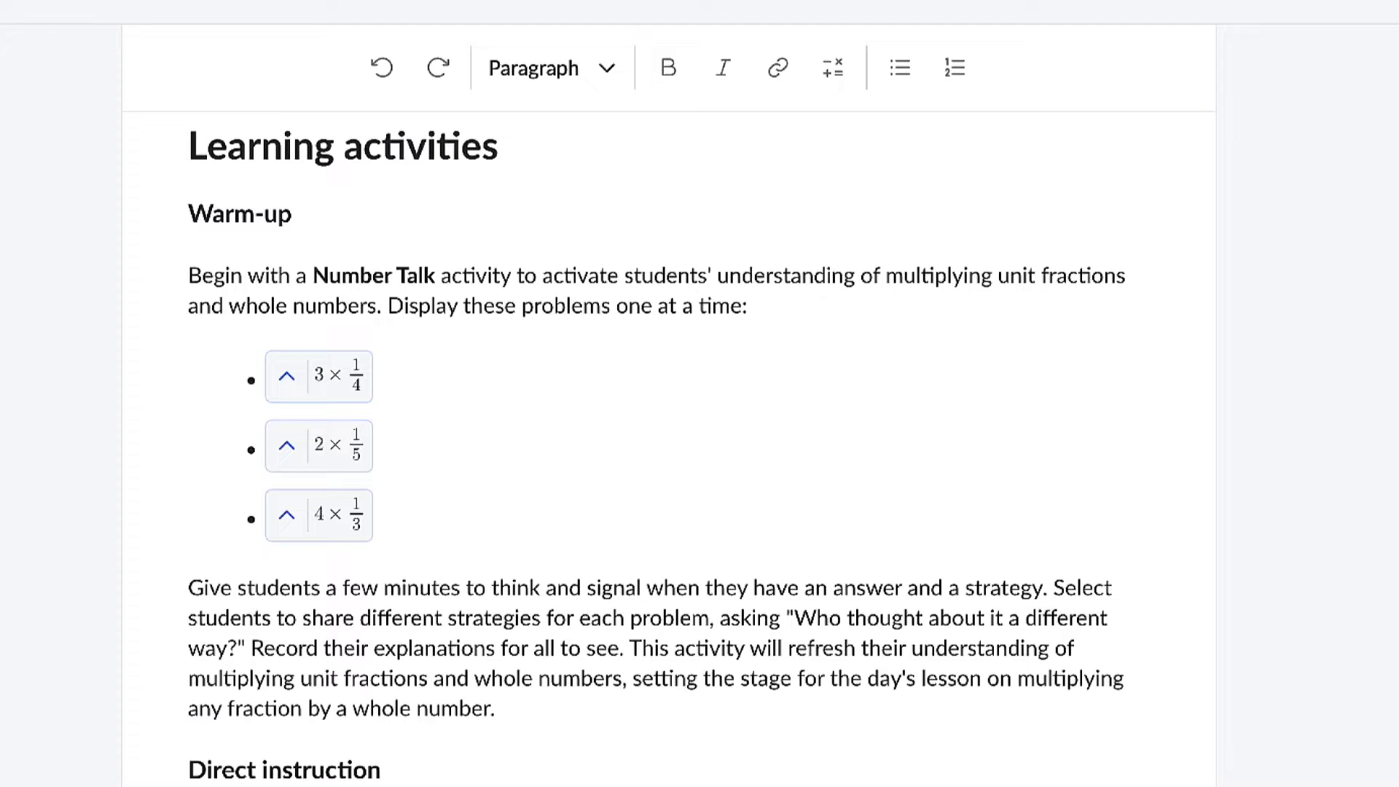
Use Ask Khanmigo's 'Try something different' to turn the Number Talk warm-up into True or False
left_click(164, 297)
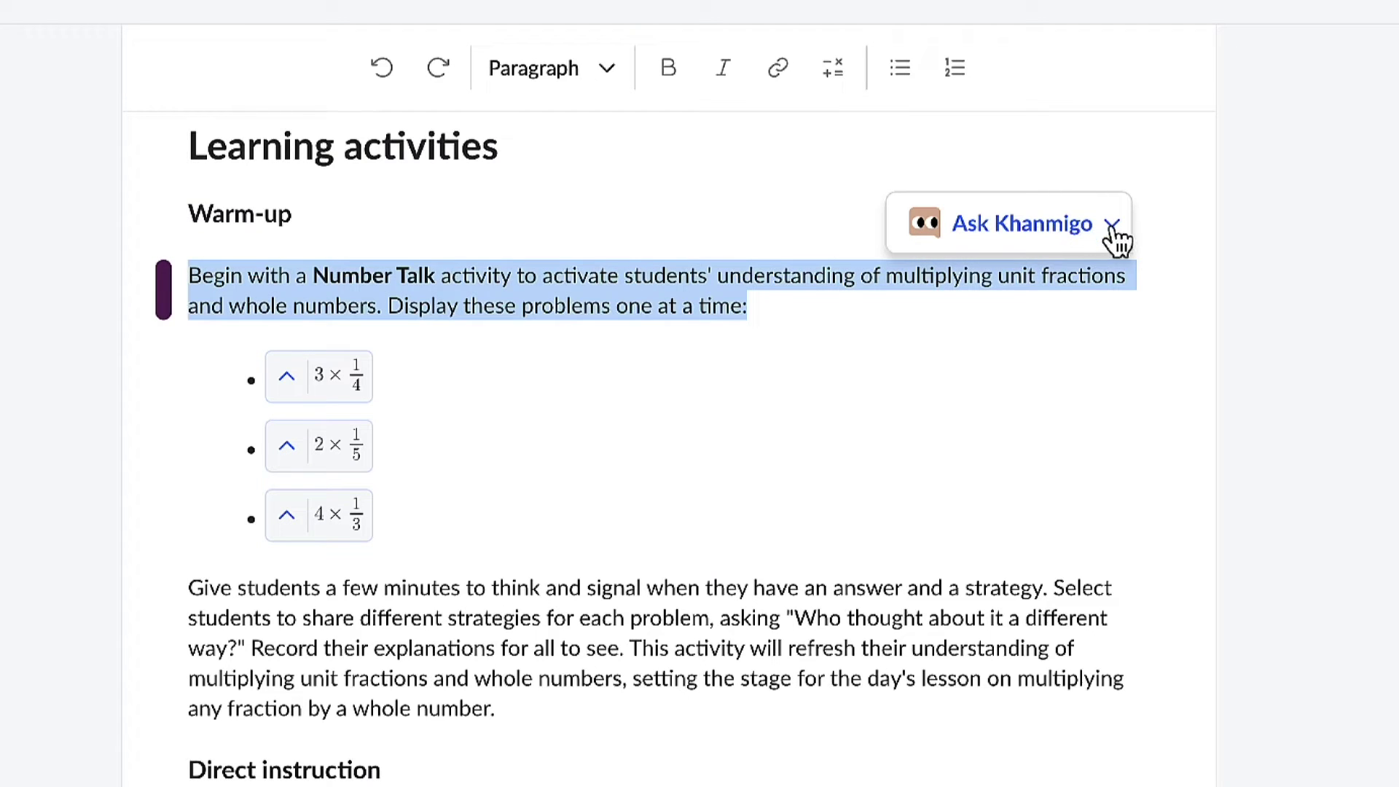
left_click(1113, 228)
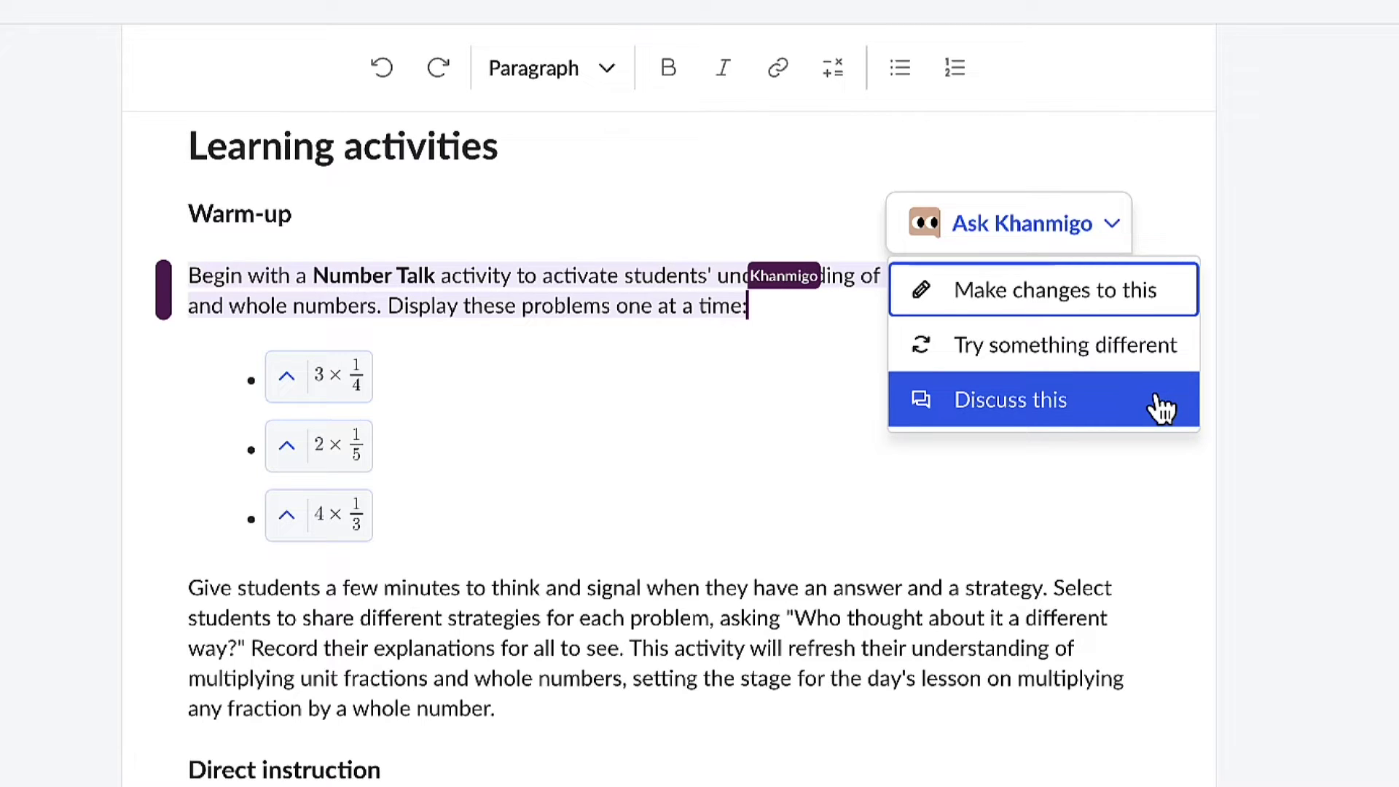
left_click(1163, 376)
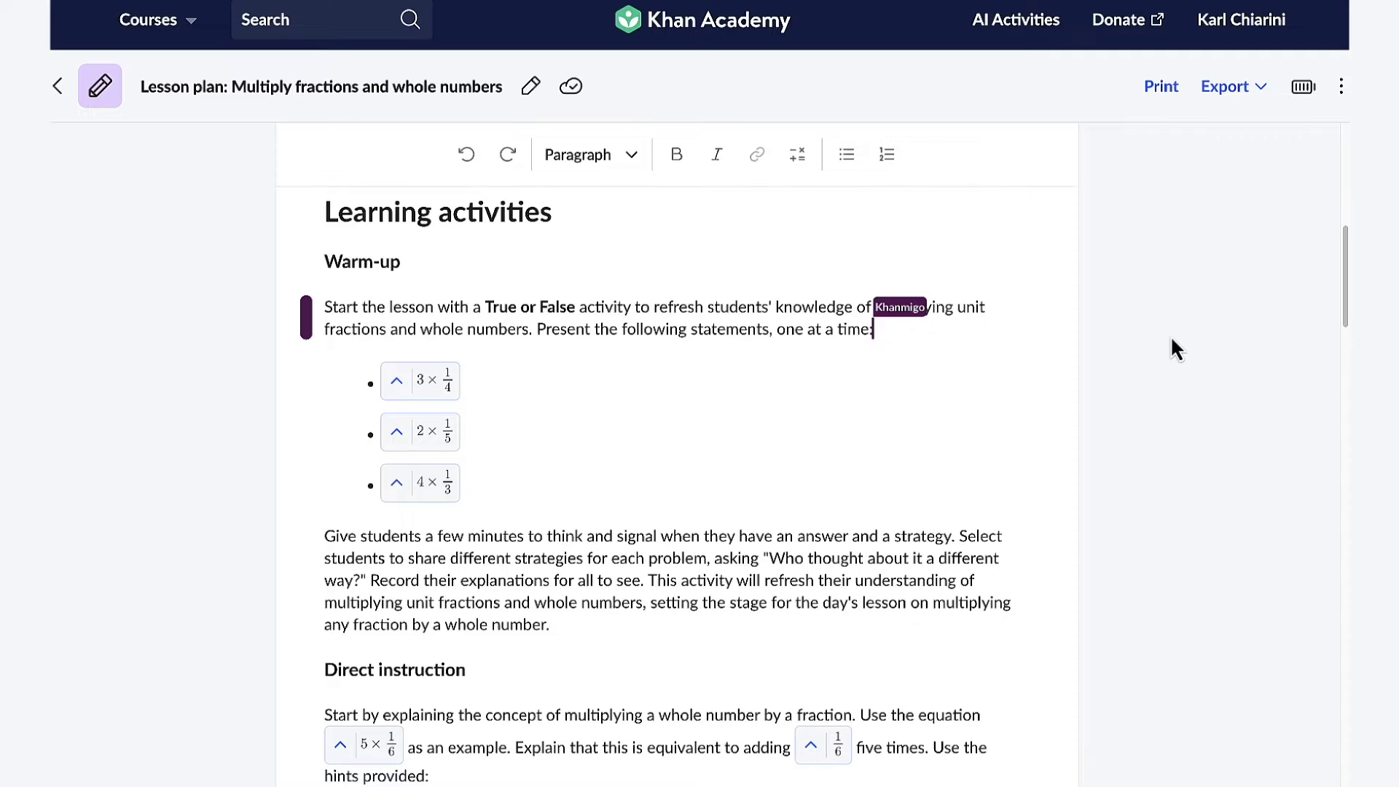
scroll(1170, 335, "up", 8)
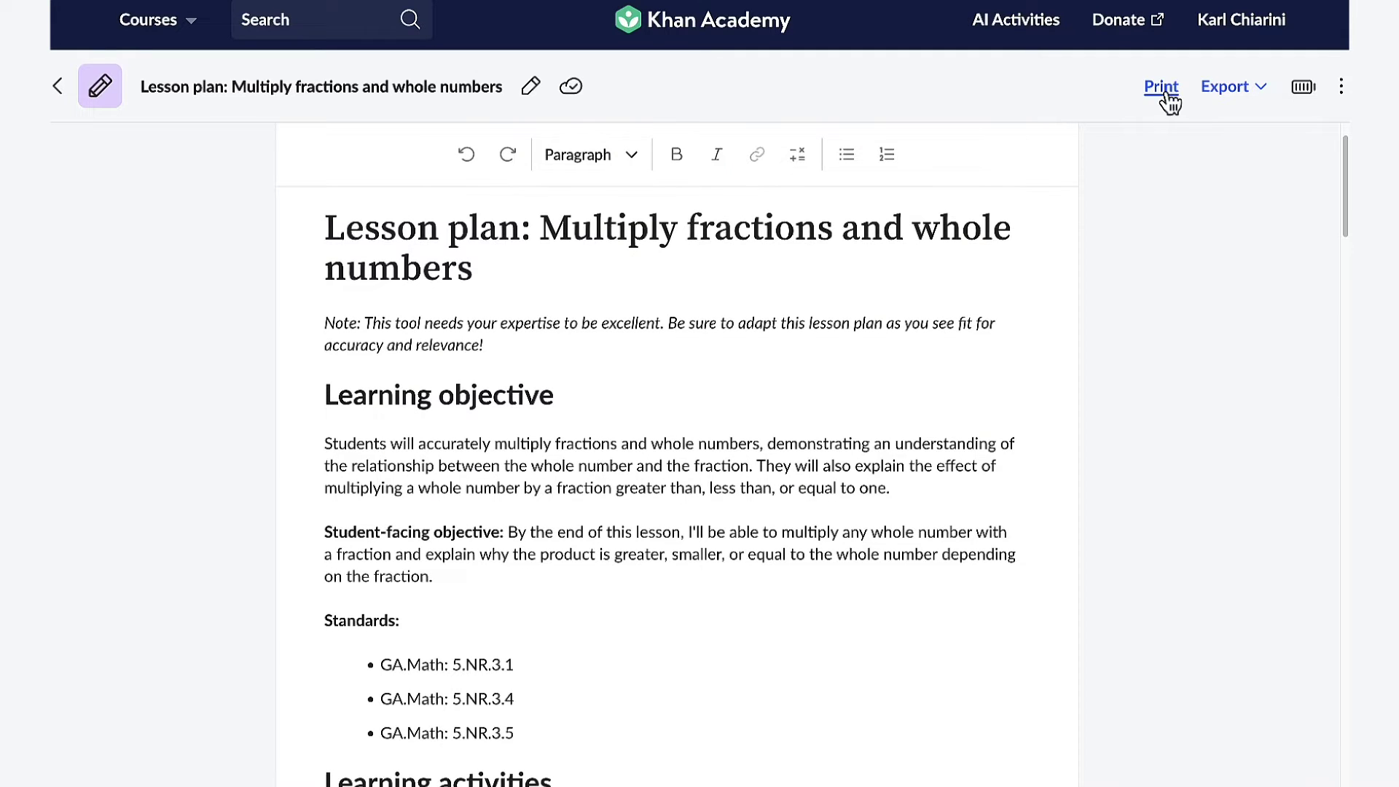
Show the lesson plan's Word, PDF and Google Drive export options
left_click(1265, 90)
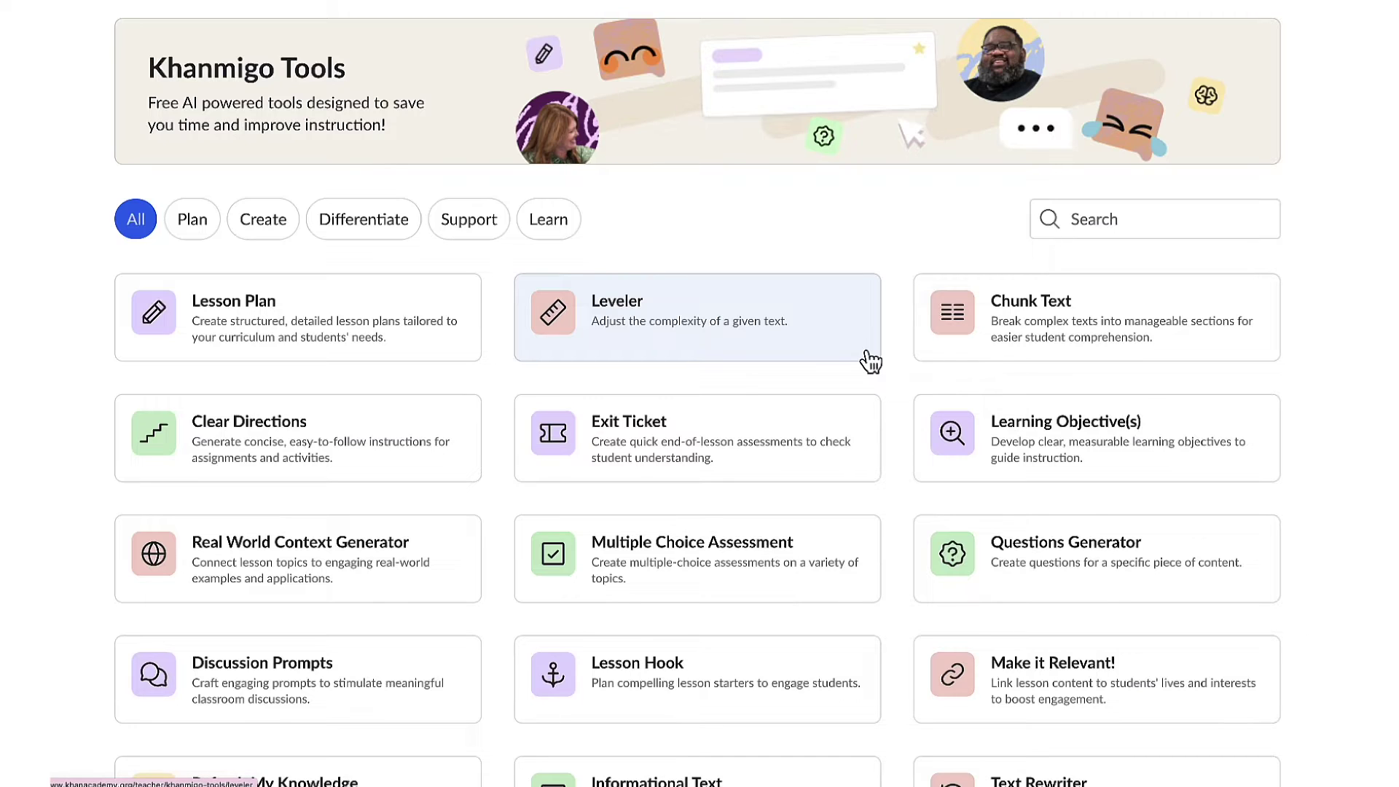
Load the butterfly life cycle passage into the Leveler and view the reading level choices
left_click(871, 361)
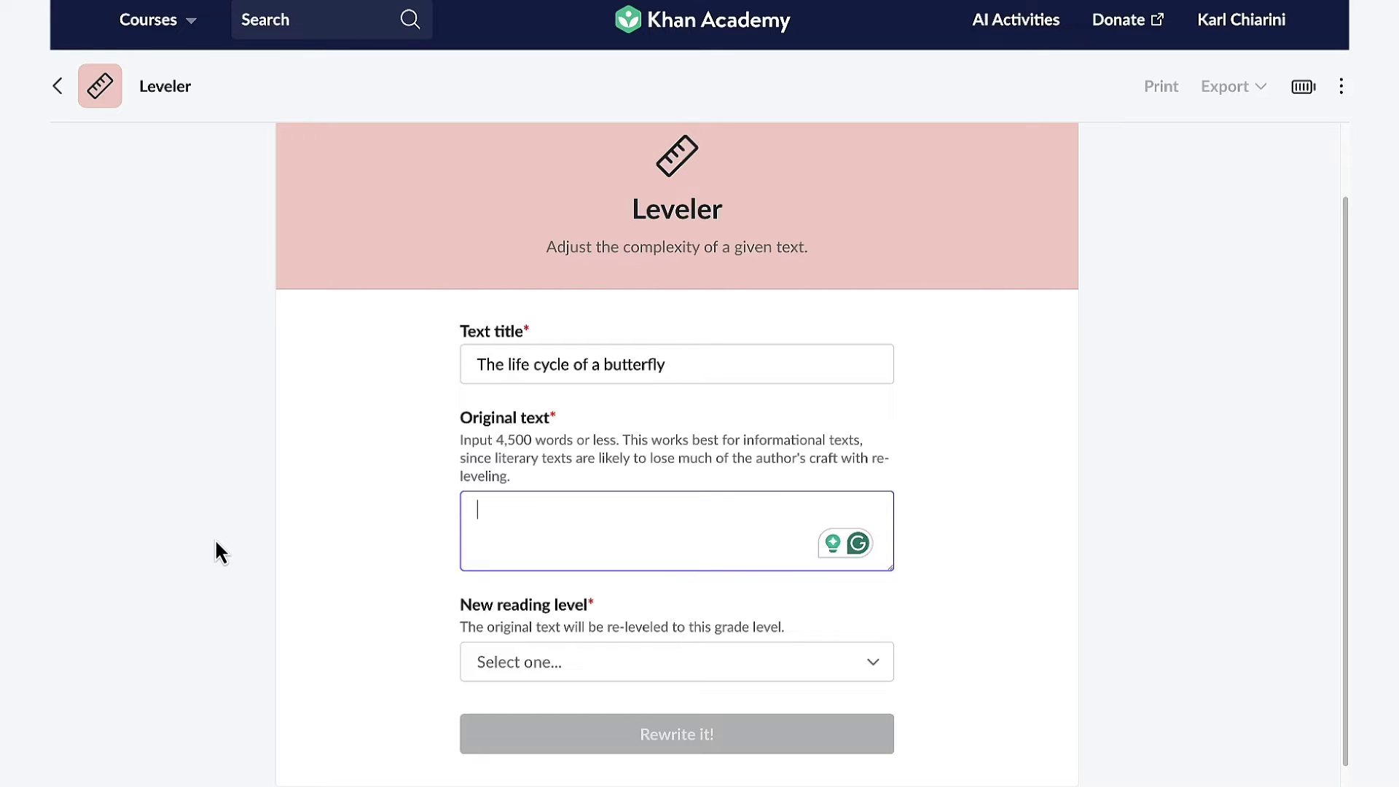
key("ctrl+v")
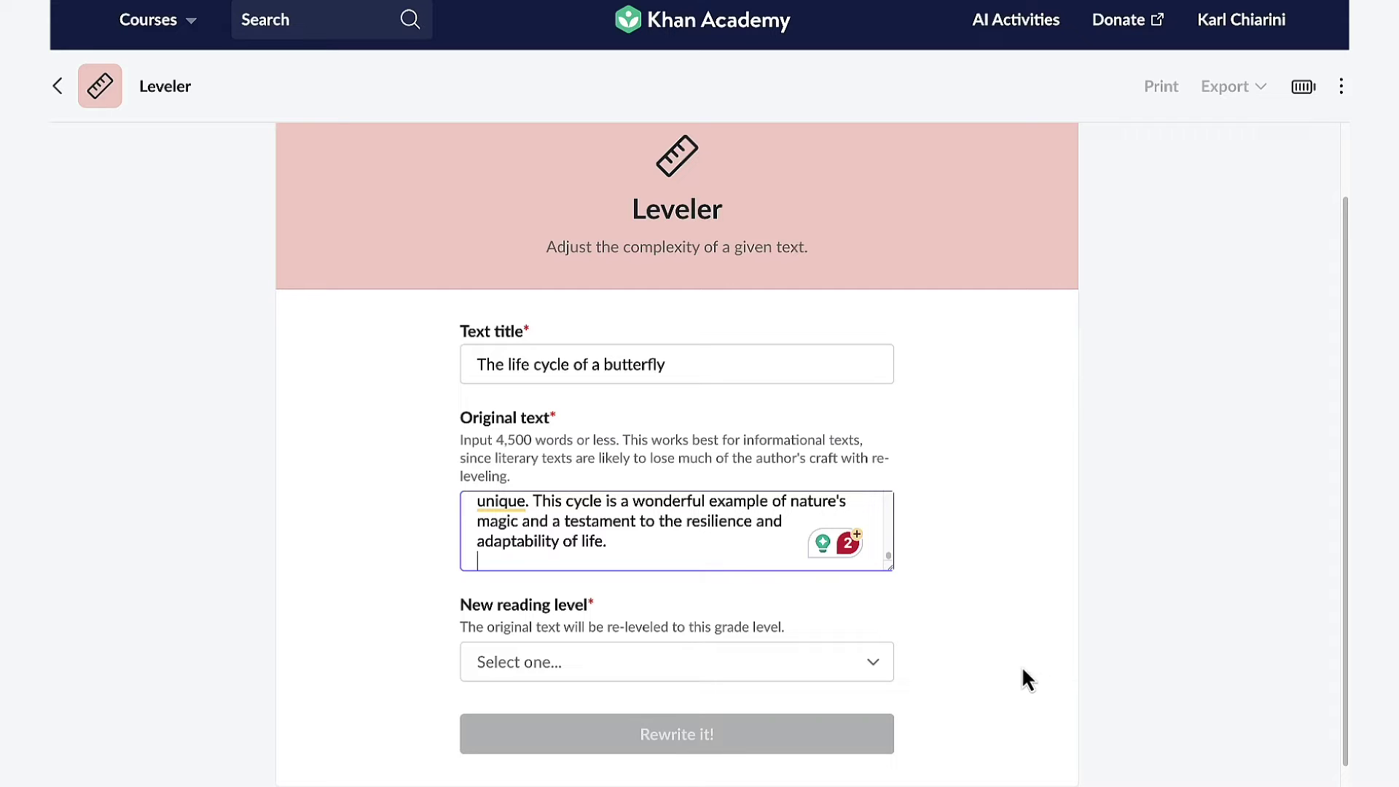
left_click(883, 664)
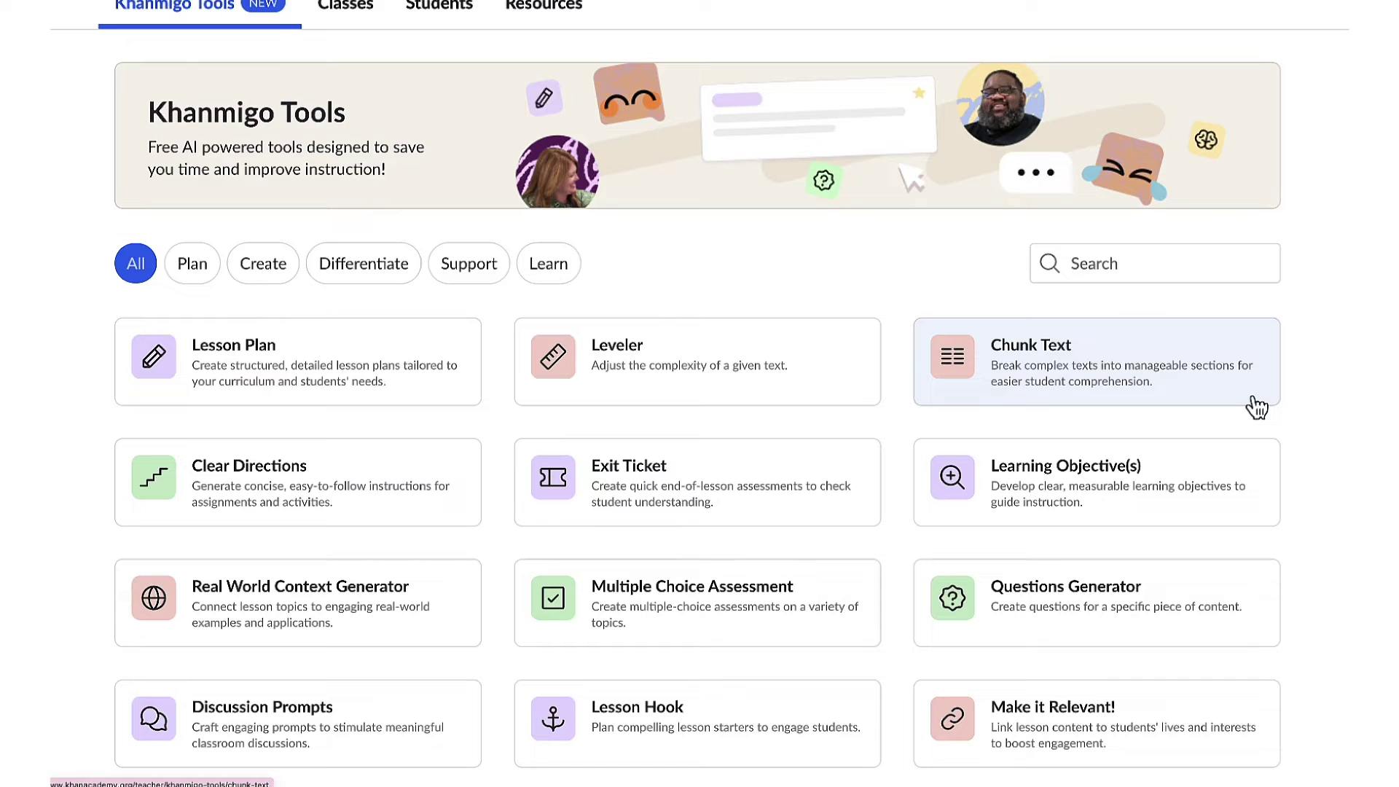
Chunk 'The History of Peter Pan' using 'Chunk a shorter text by phrases for fluency'
left_click(1257, 407)
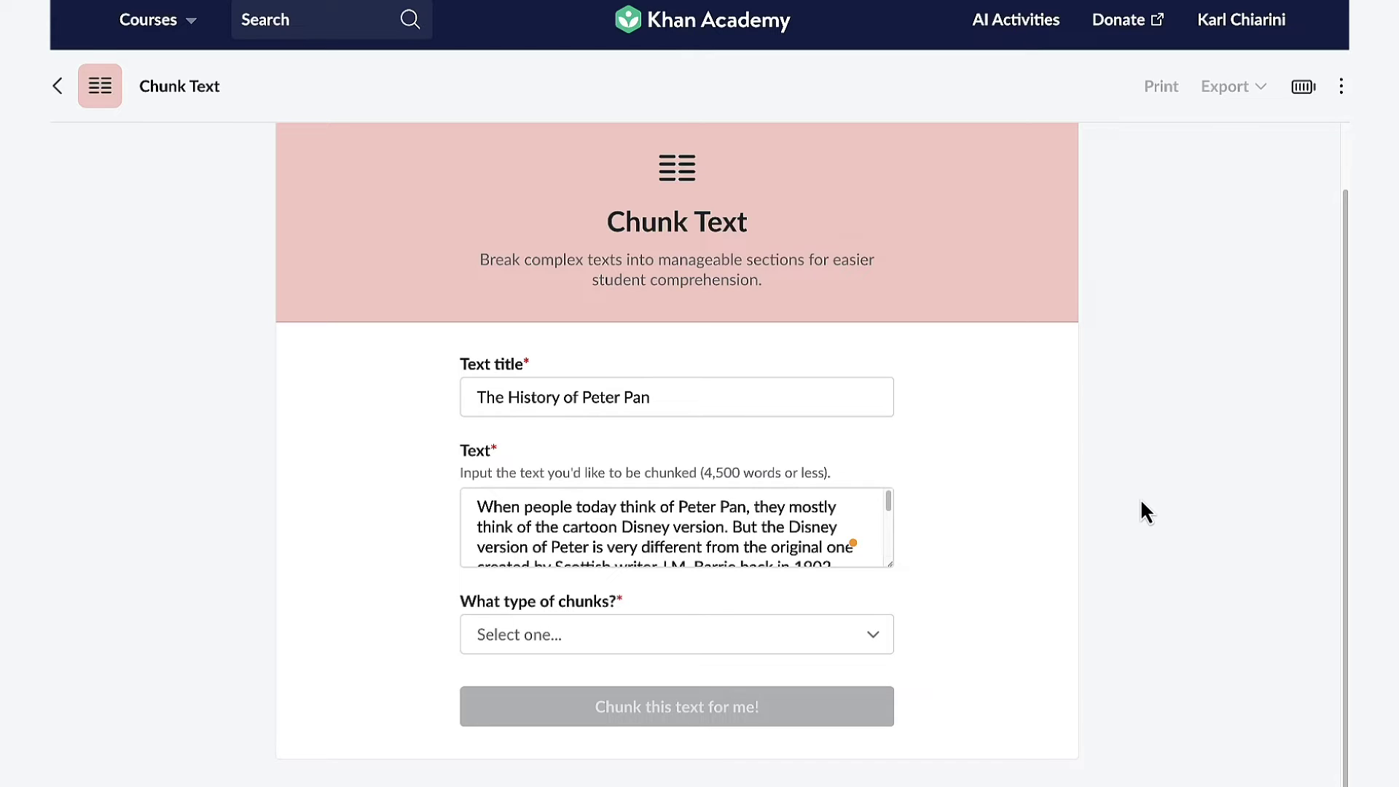
left_click(883, 639)
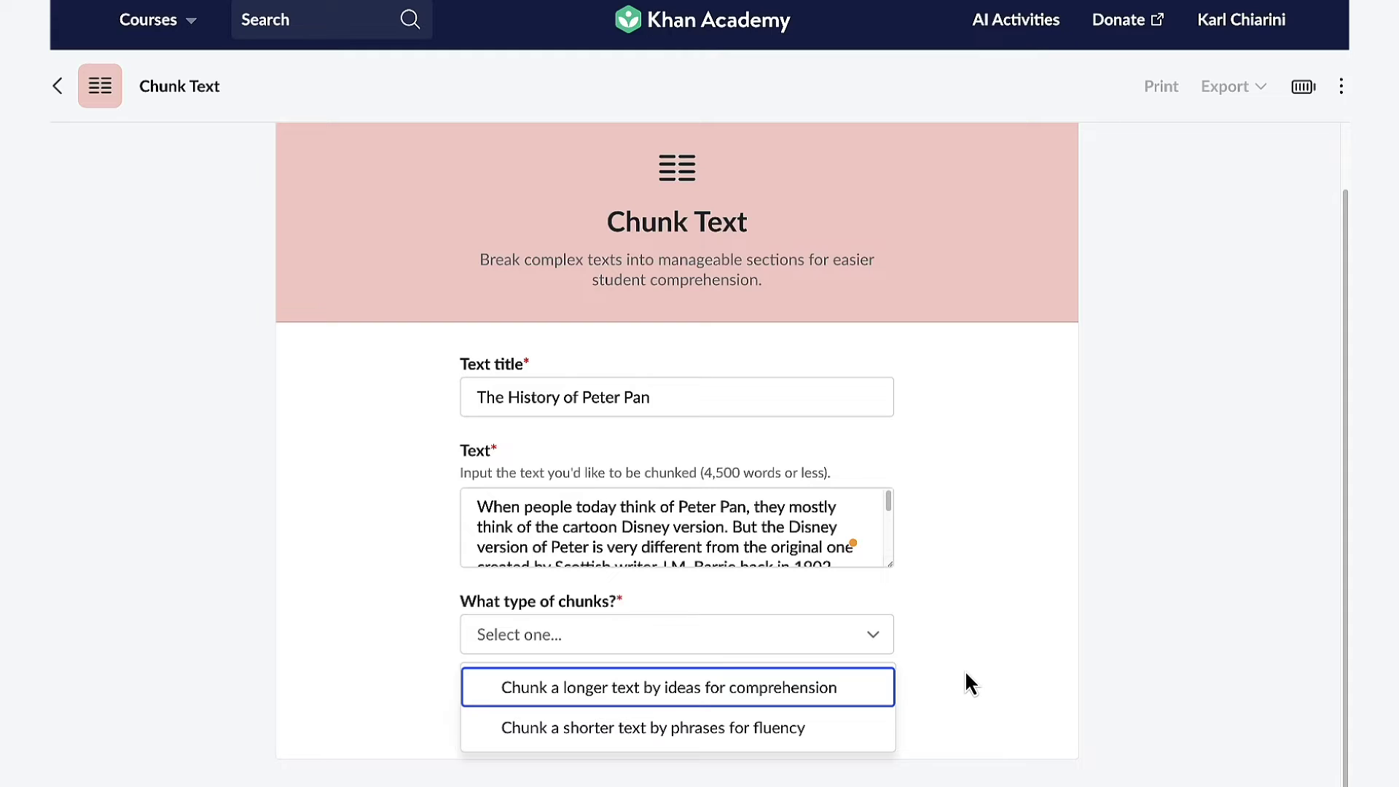
left_click(838, 737)
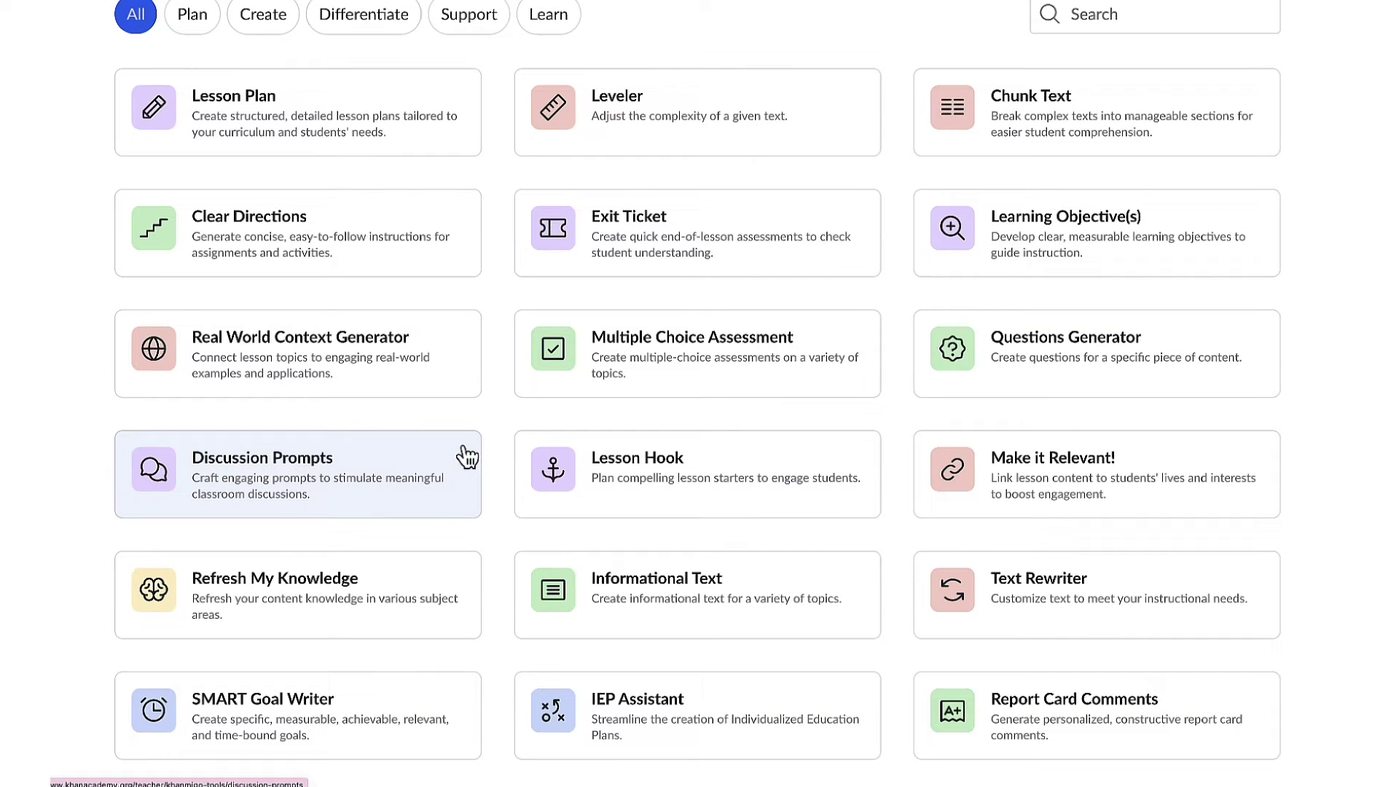
Generate 5th-grade discussion prompts on 'The American Revolution'
left_click(467, 457)
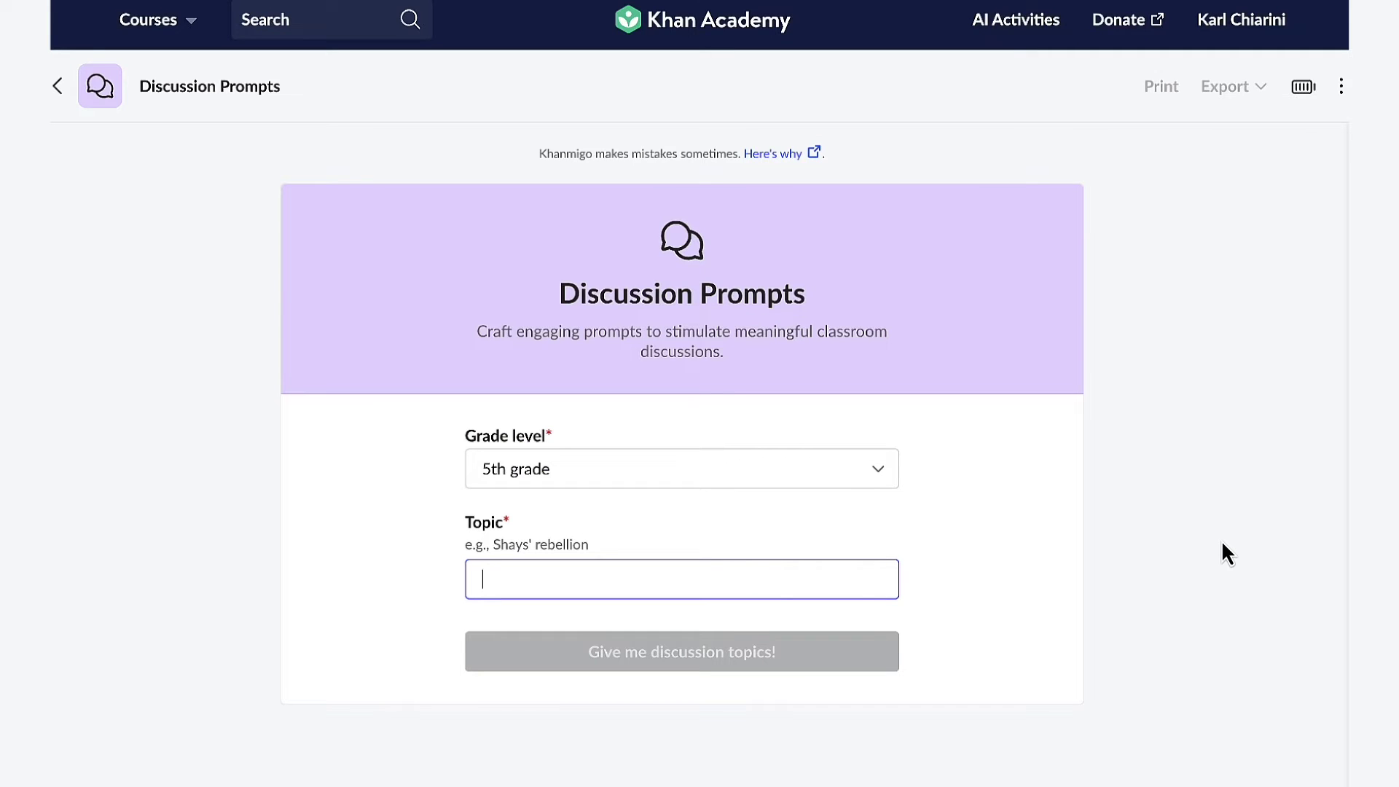
type("The American Revolution")
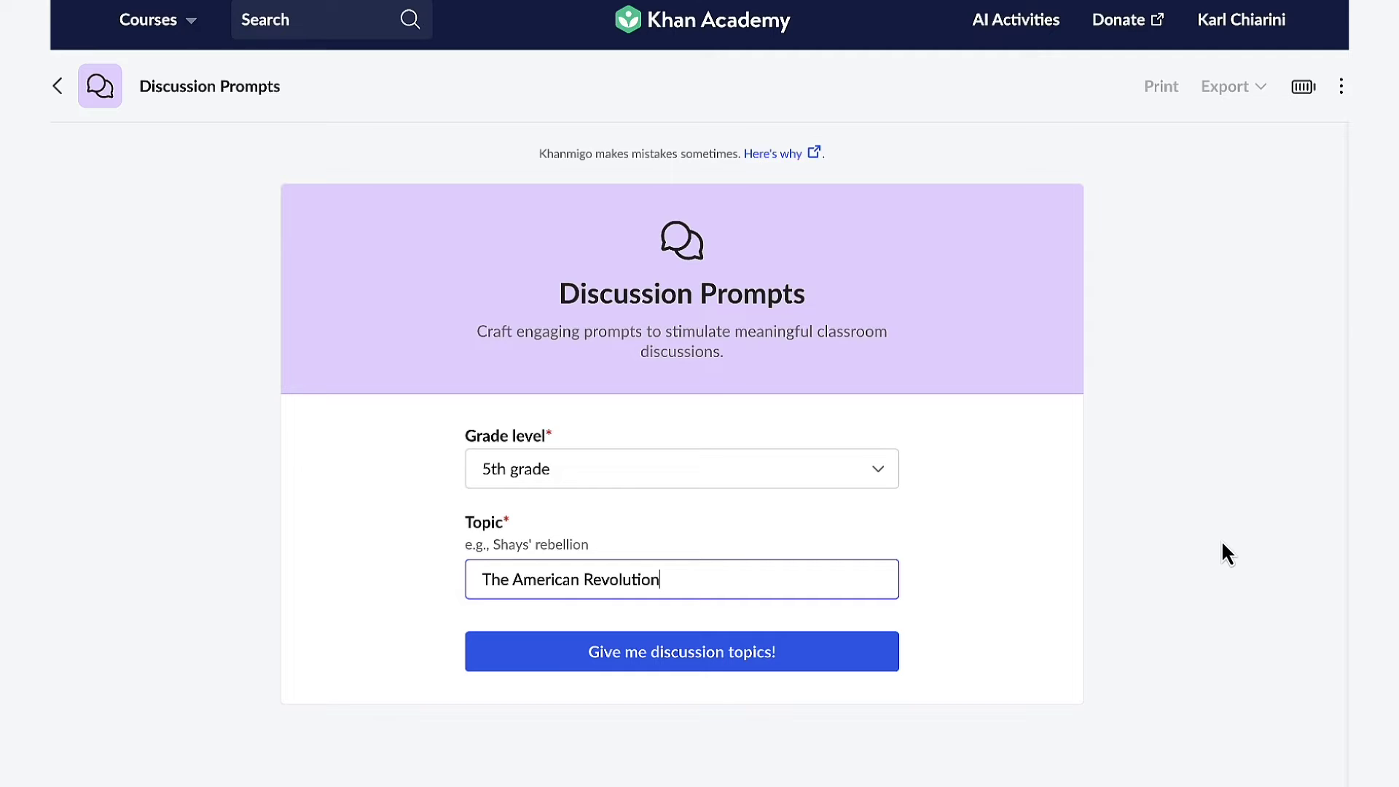
key("Return")
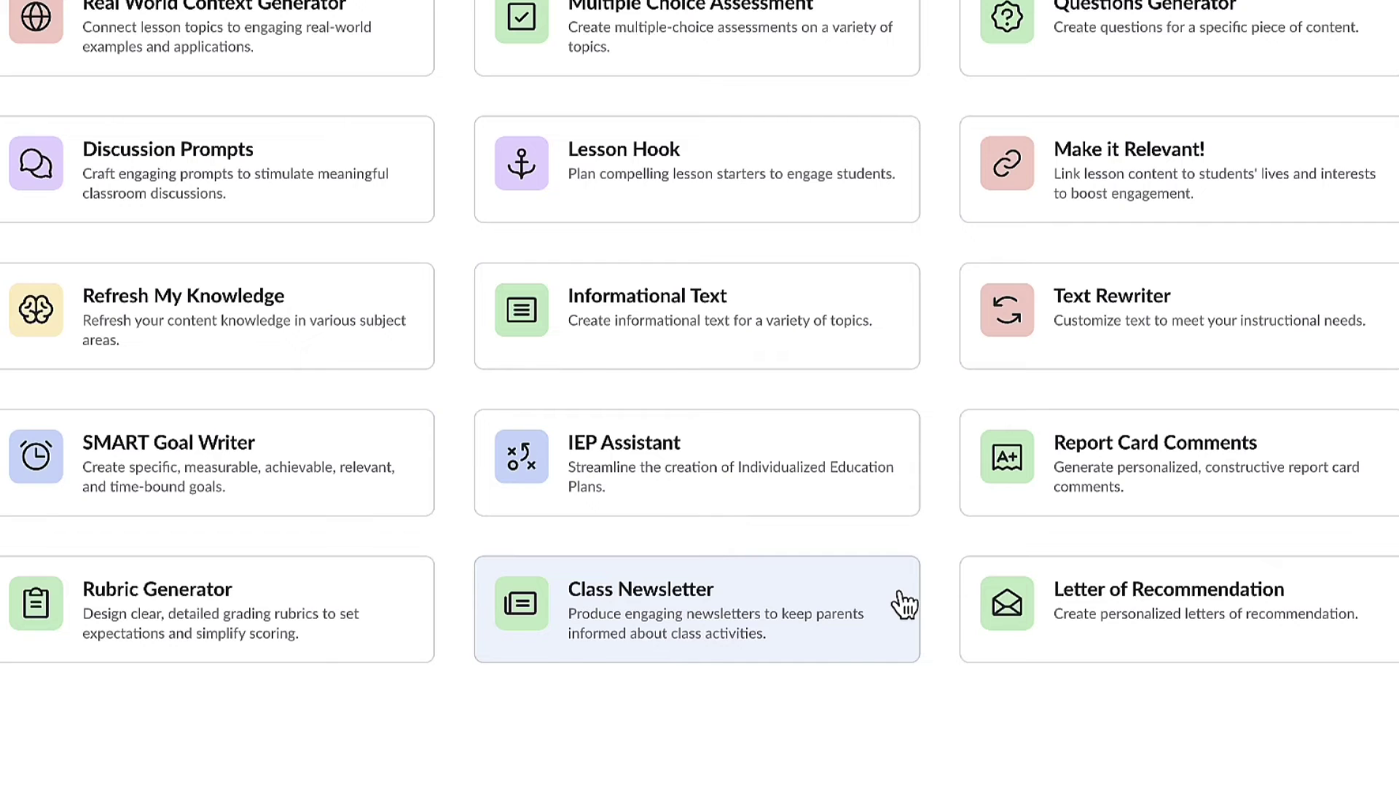
Generate the class newsletter from the prefilled Multiplying Fractions and Dividing Fractions form
left_click(904, 602)
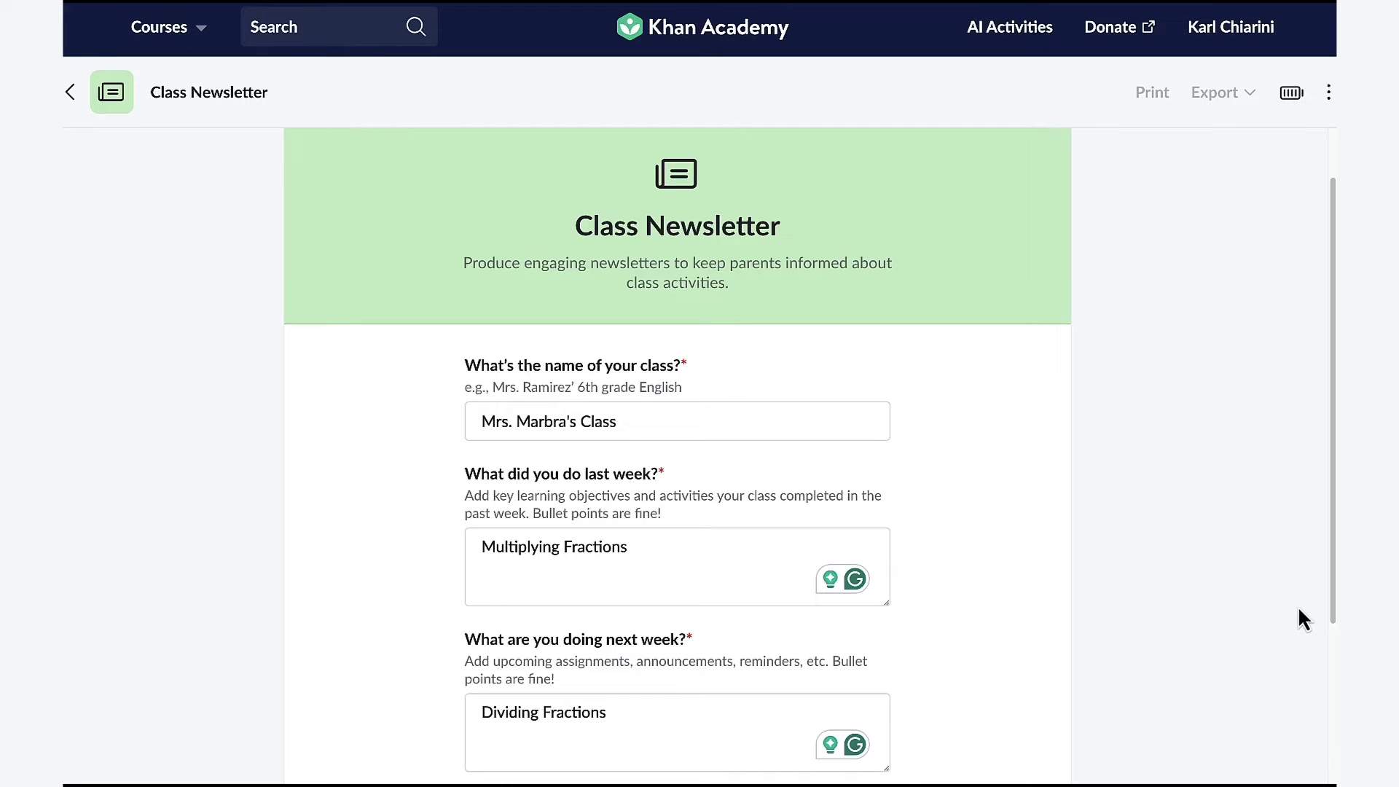
scroll(1298, 611, "down", 3)
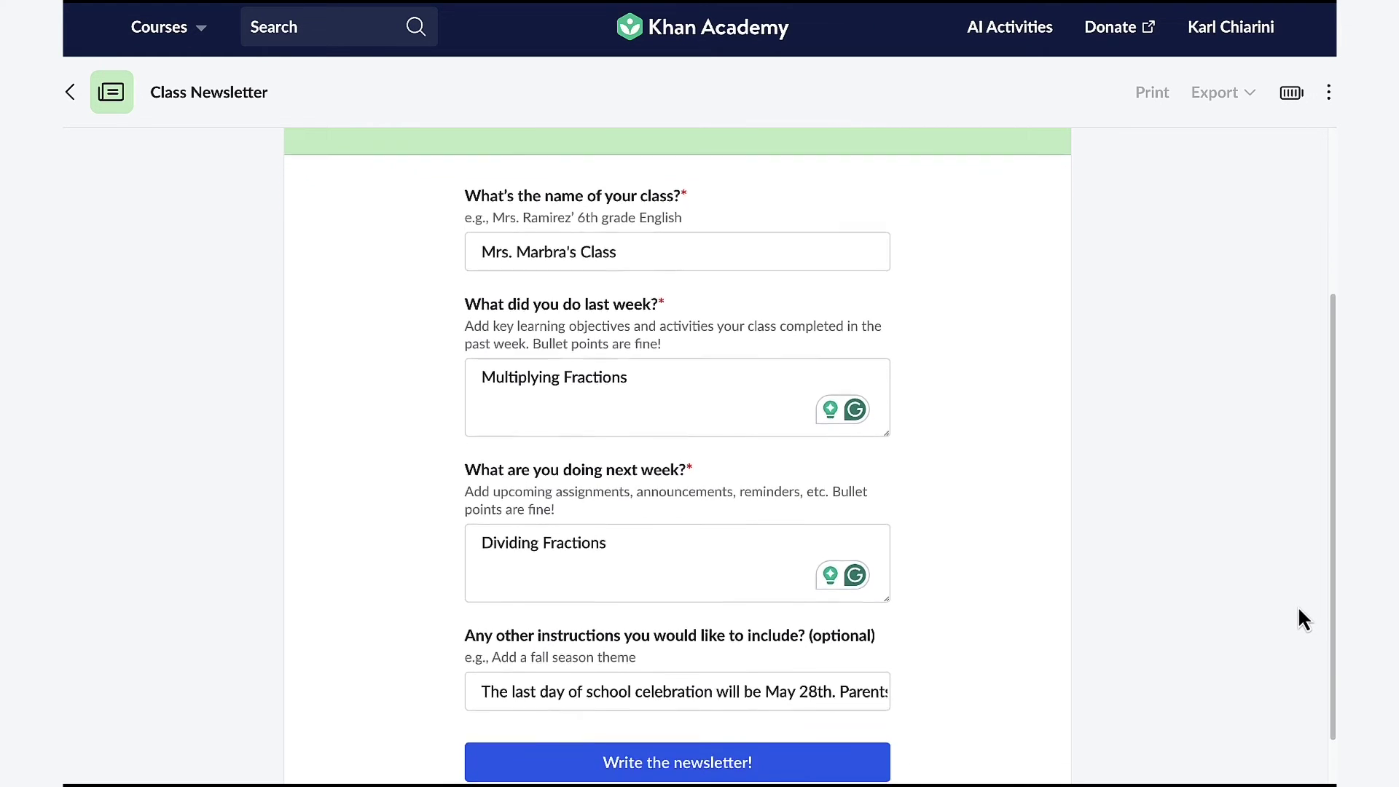
scroll(1298, 609, "down", 2)
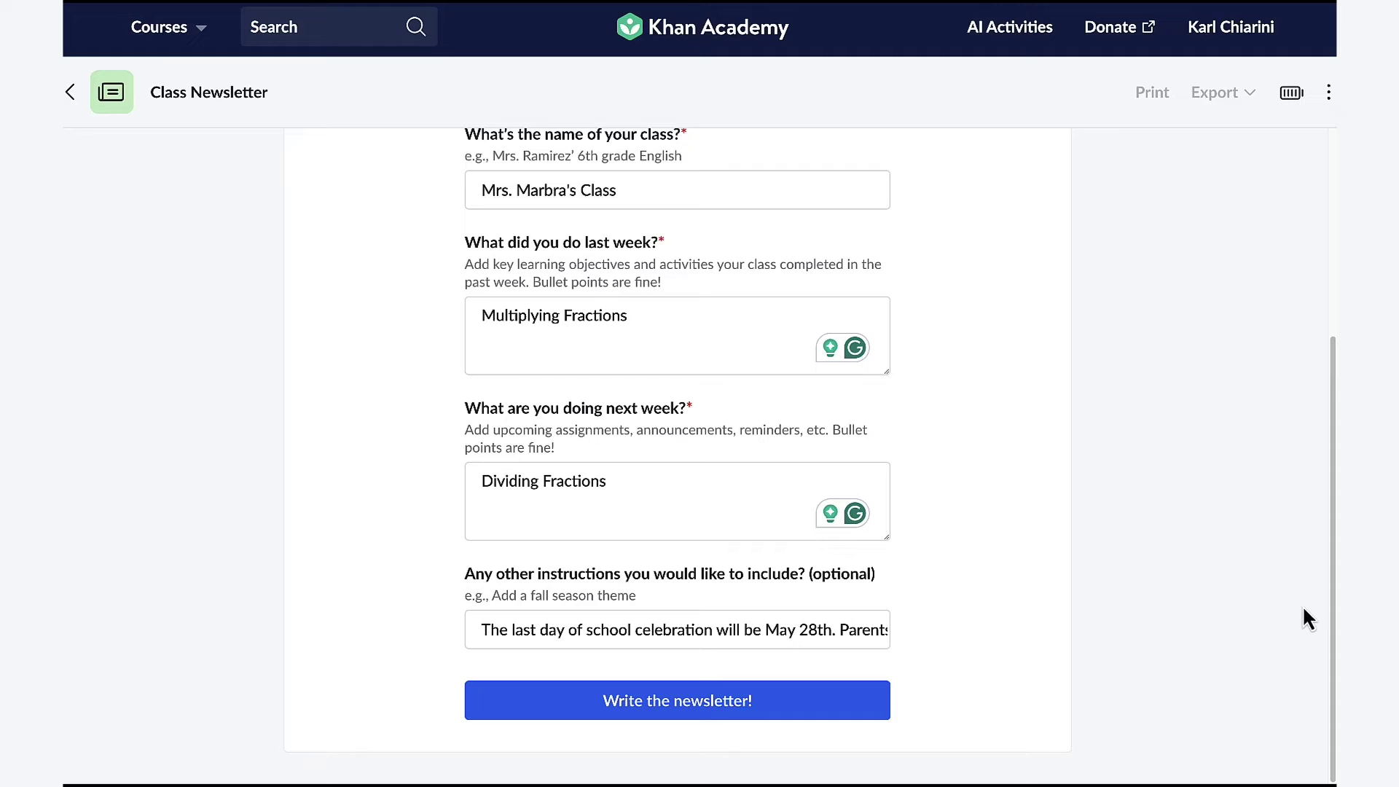
left_click(878, 703)
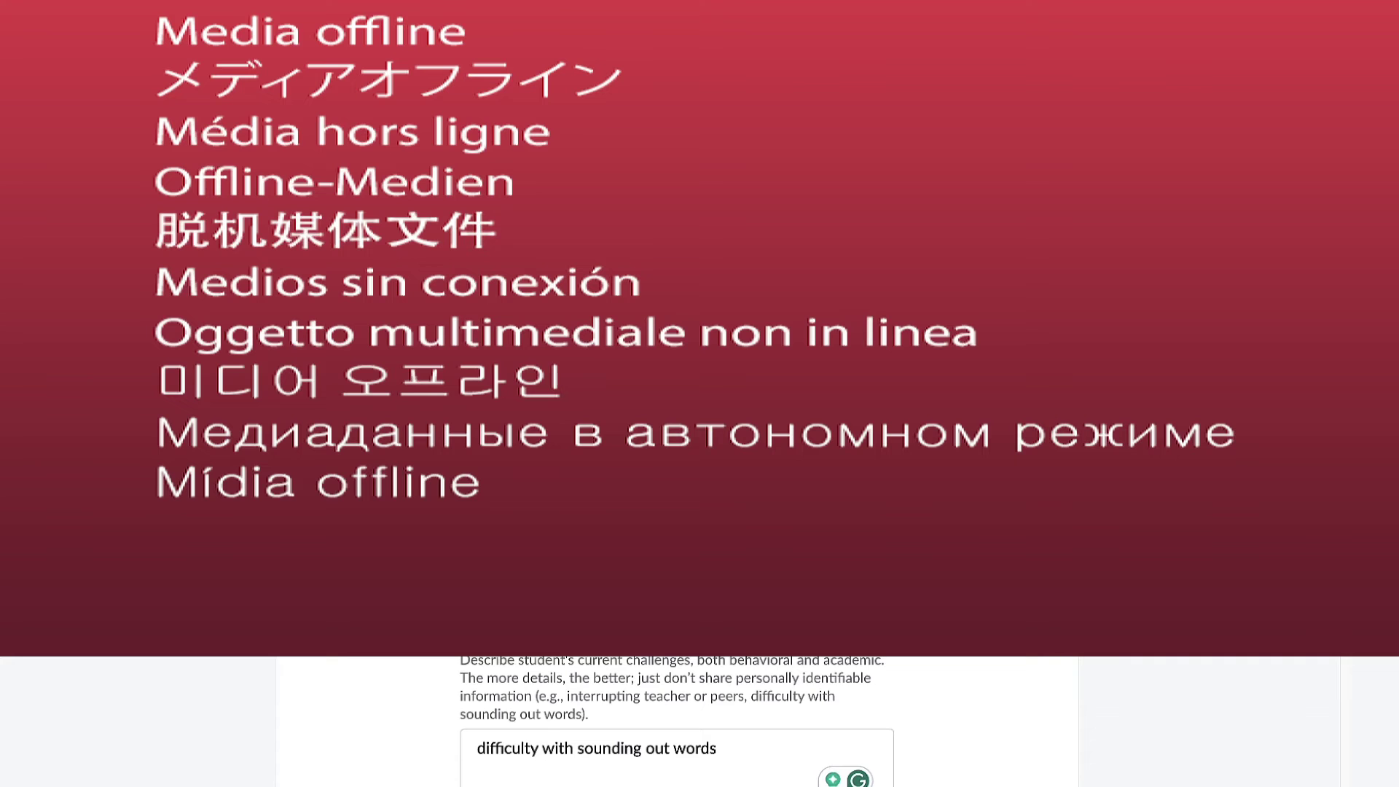
scroll(1287, 453, "down", 3)
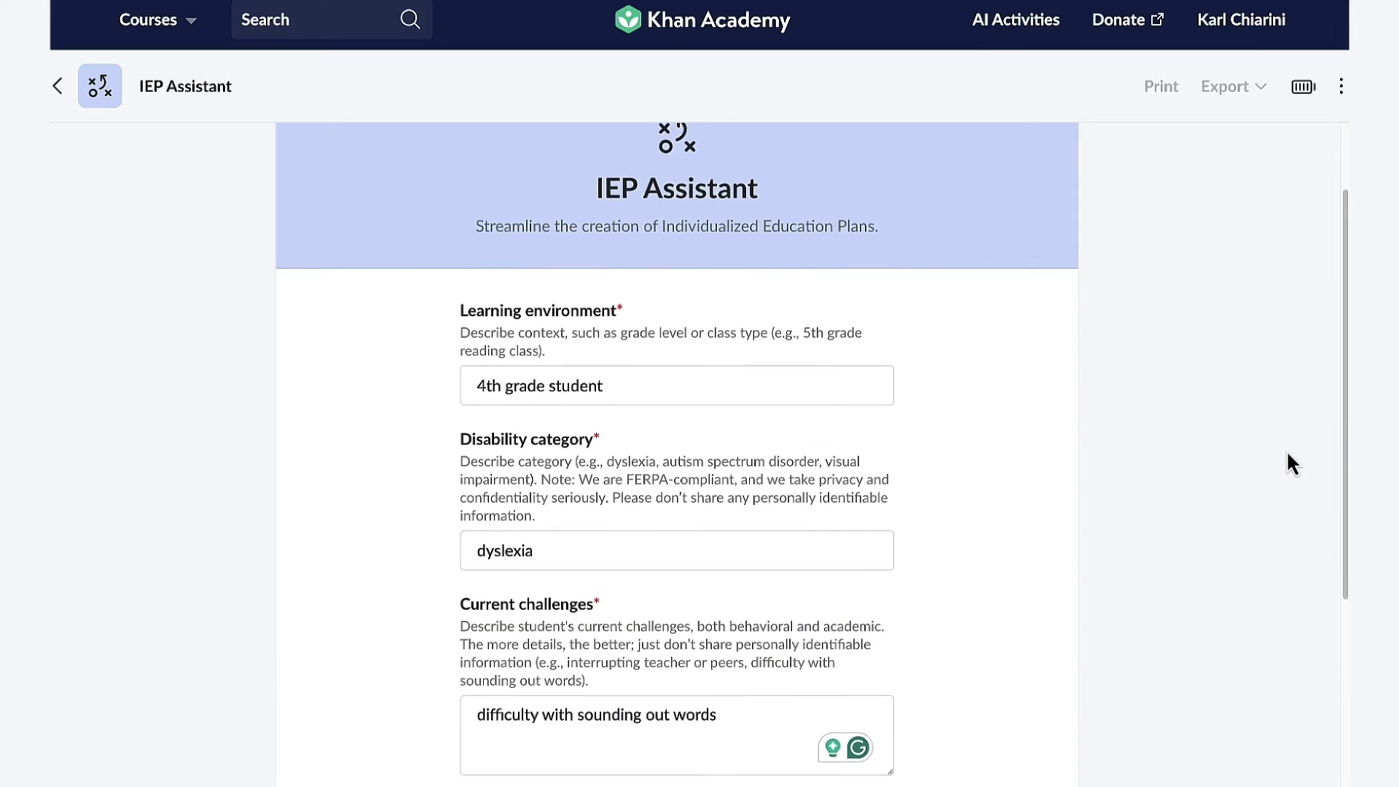
scroll(1287, 454, "down", 3)
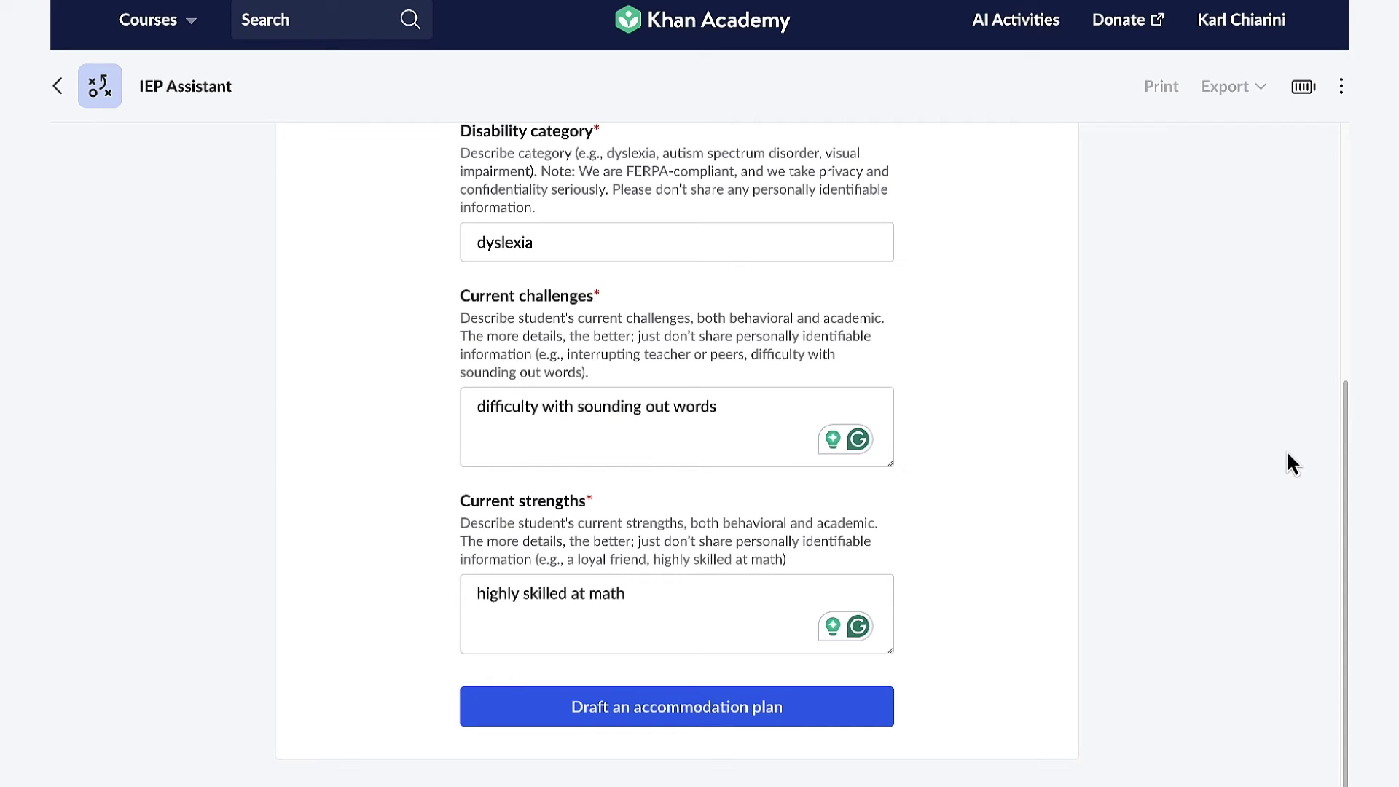
scroll(984, 634, "up", 1)
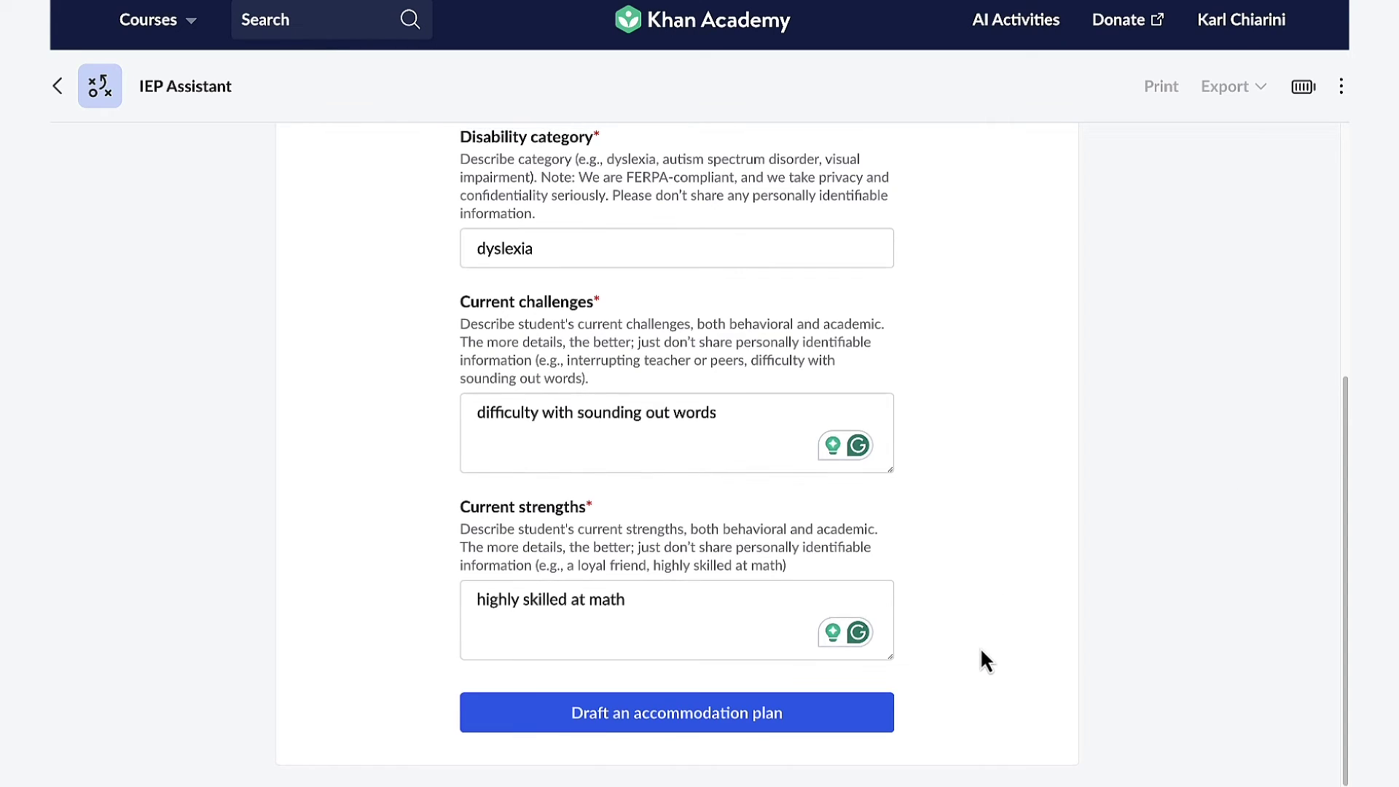
Draft the 4th-grade dyslexia accommodation plan and scroll through the generated plan
left_click(860, 724)
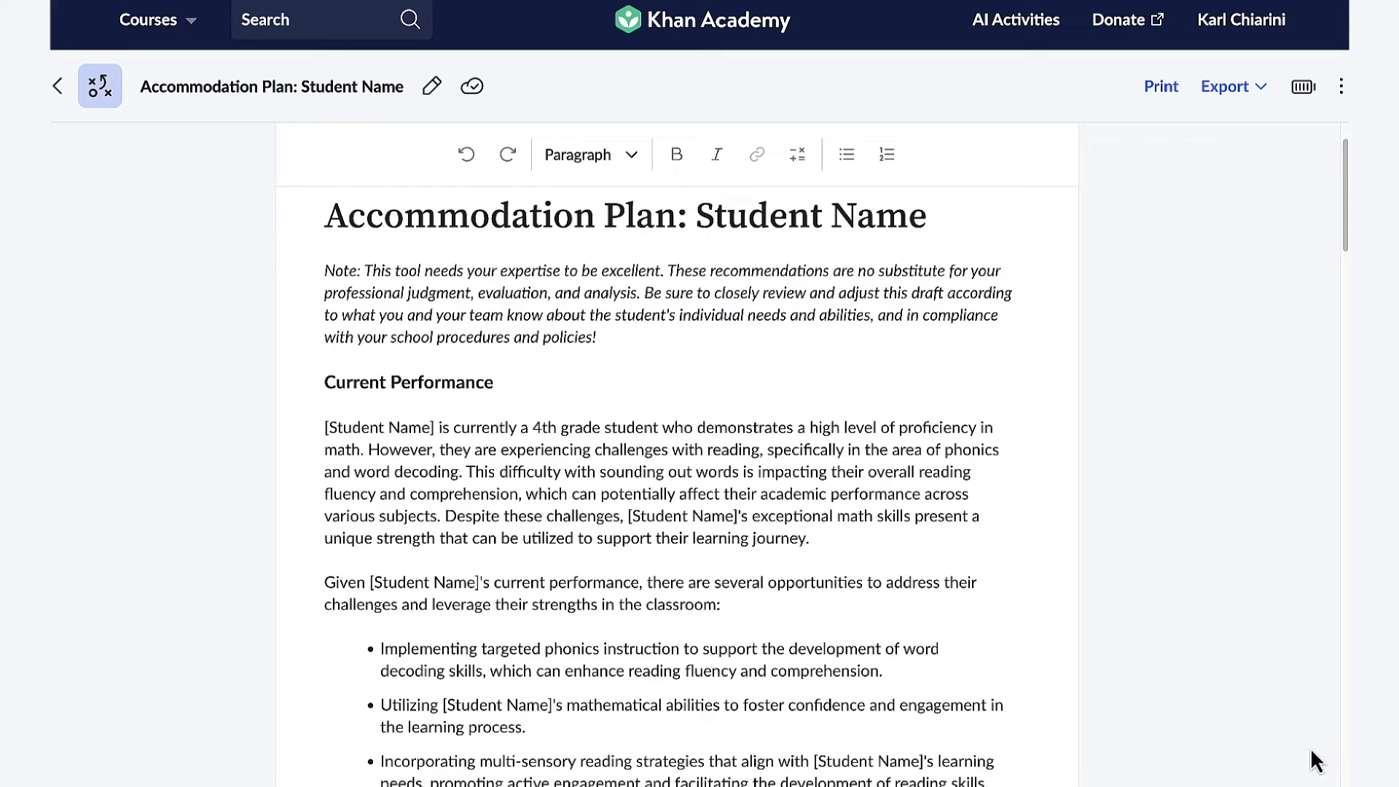
scroll(1310, 746, "down", 8)
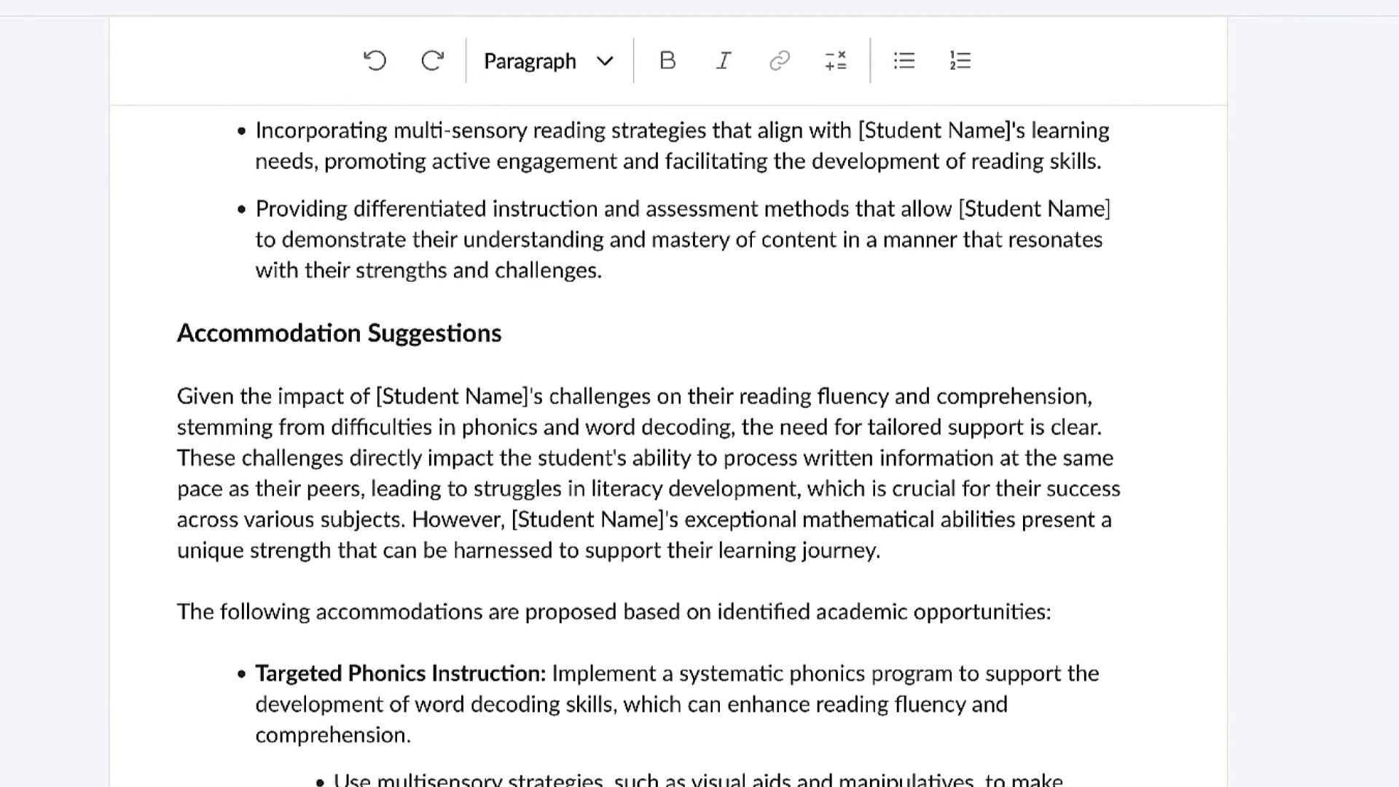
scroll(667, 437, "down", 5)
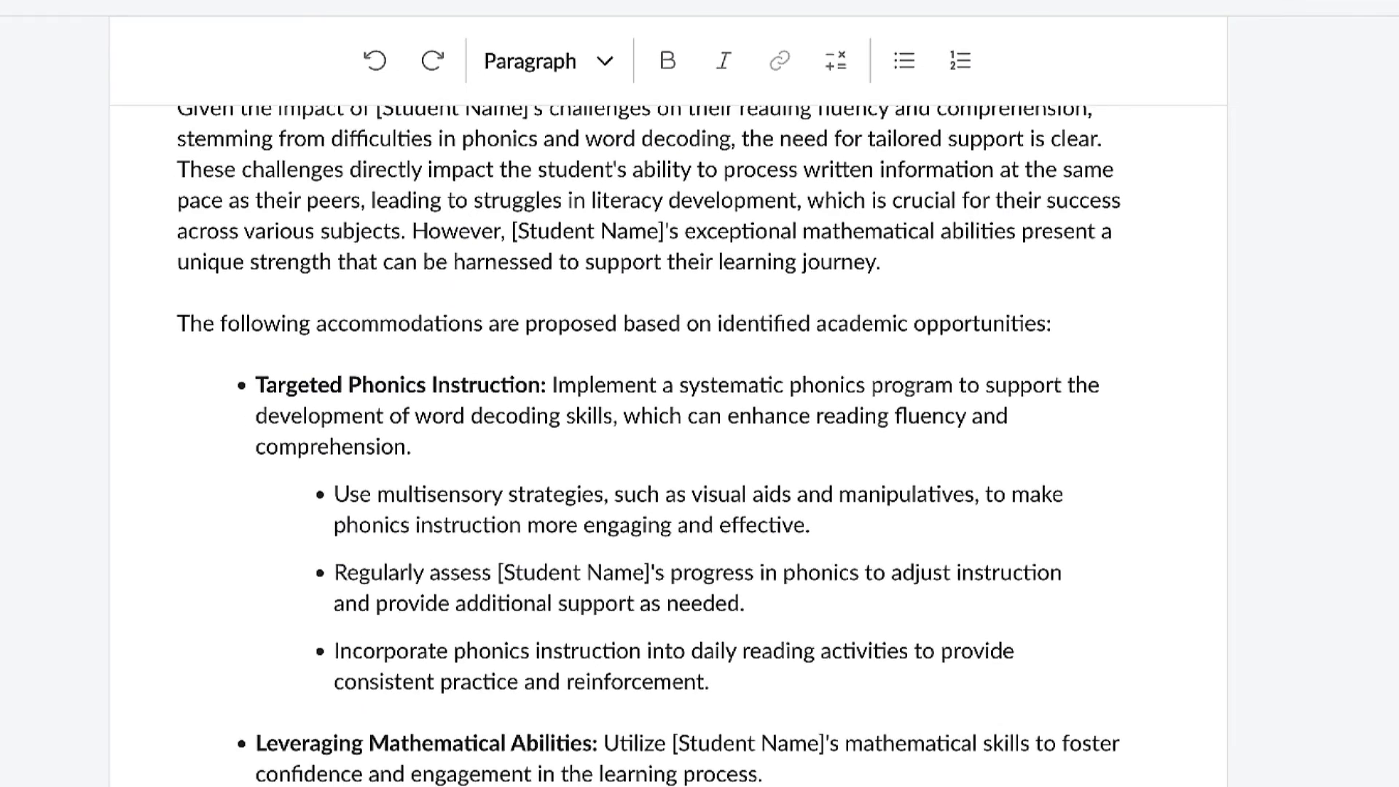
scroll(667, 437, "down", 1)
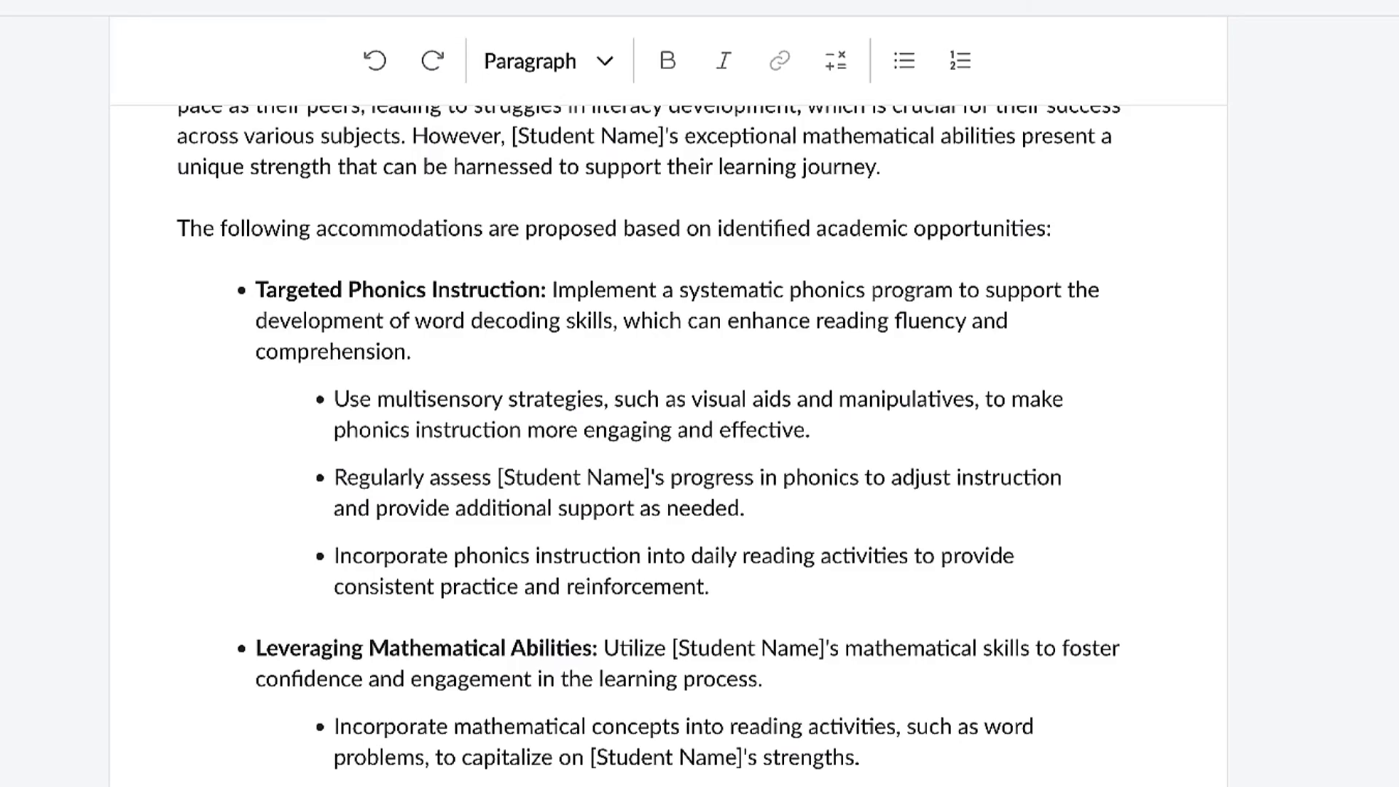
scroll(700, 437, "up", 10)
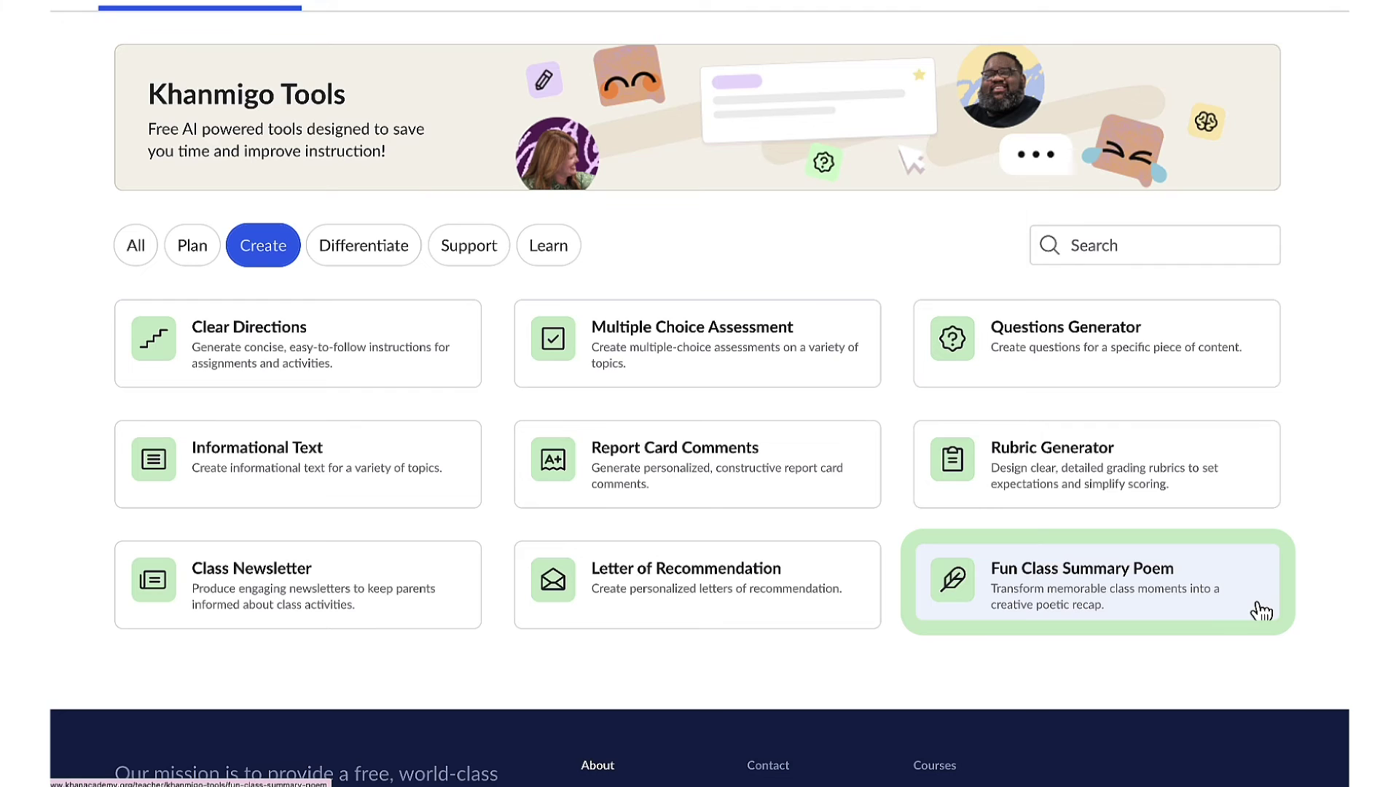
Open Fun Class Summary Poem with class summary 'Quadrilaterals' and guiding word 'fluffy'
left_click(1261, 613)
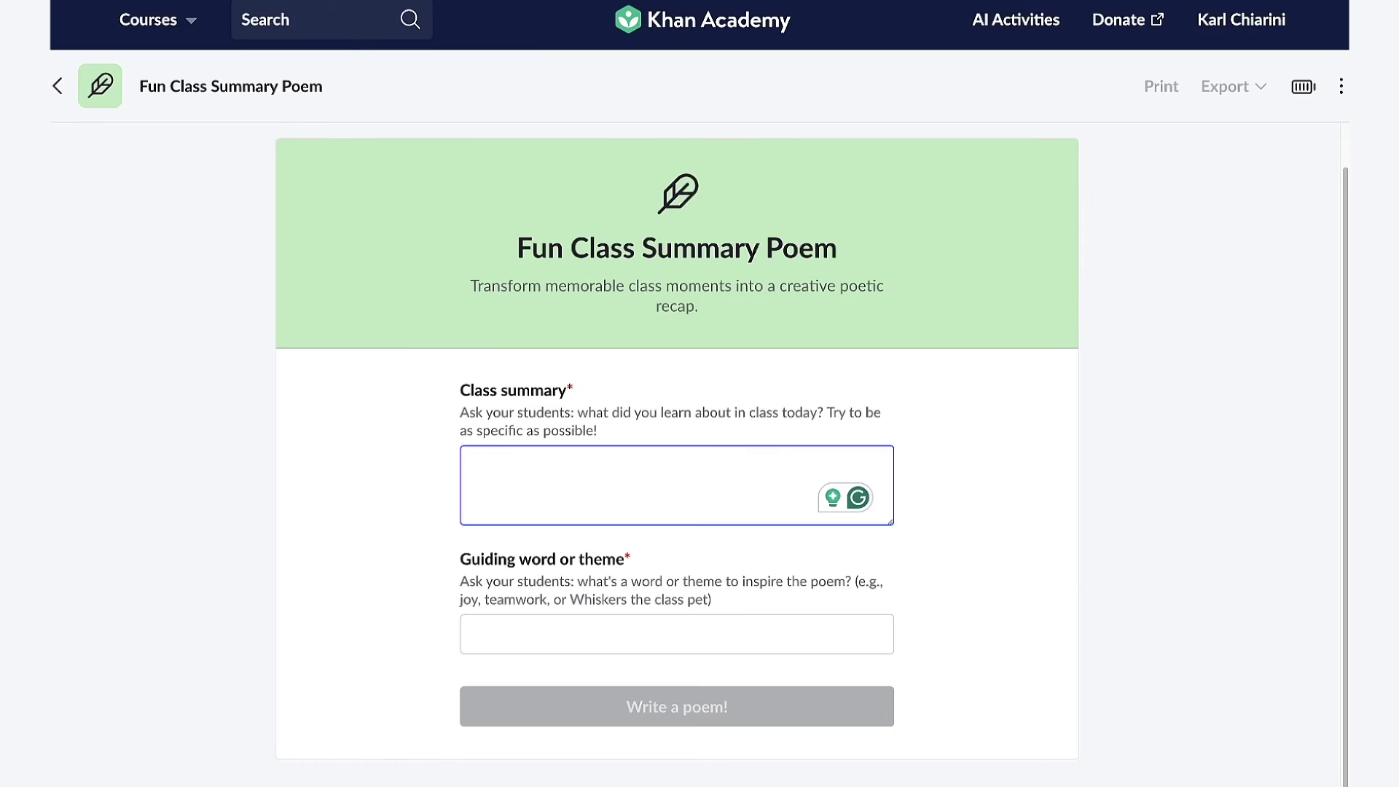
type("Quadrilaterals")
left_click(824, 631)
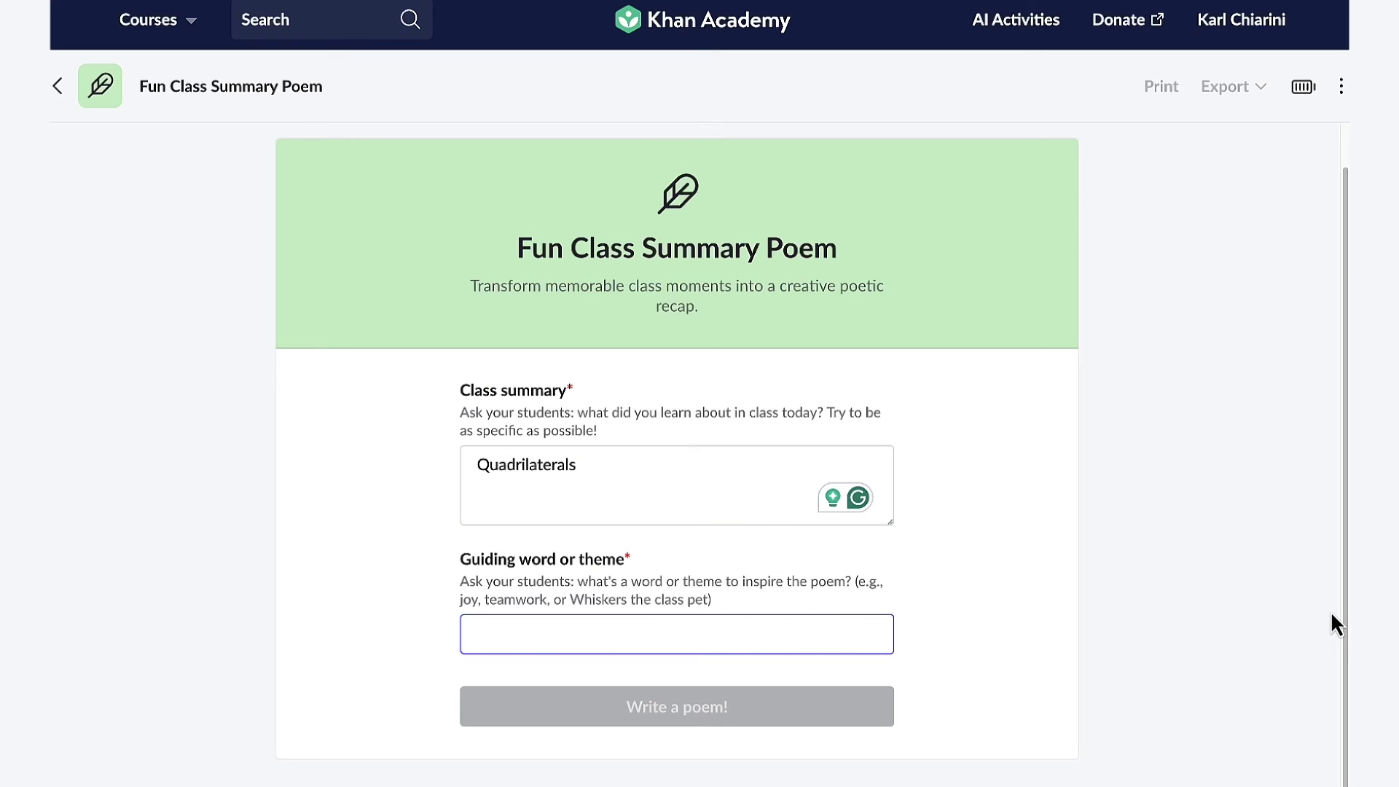
type("fluffy")
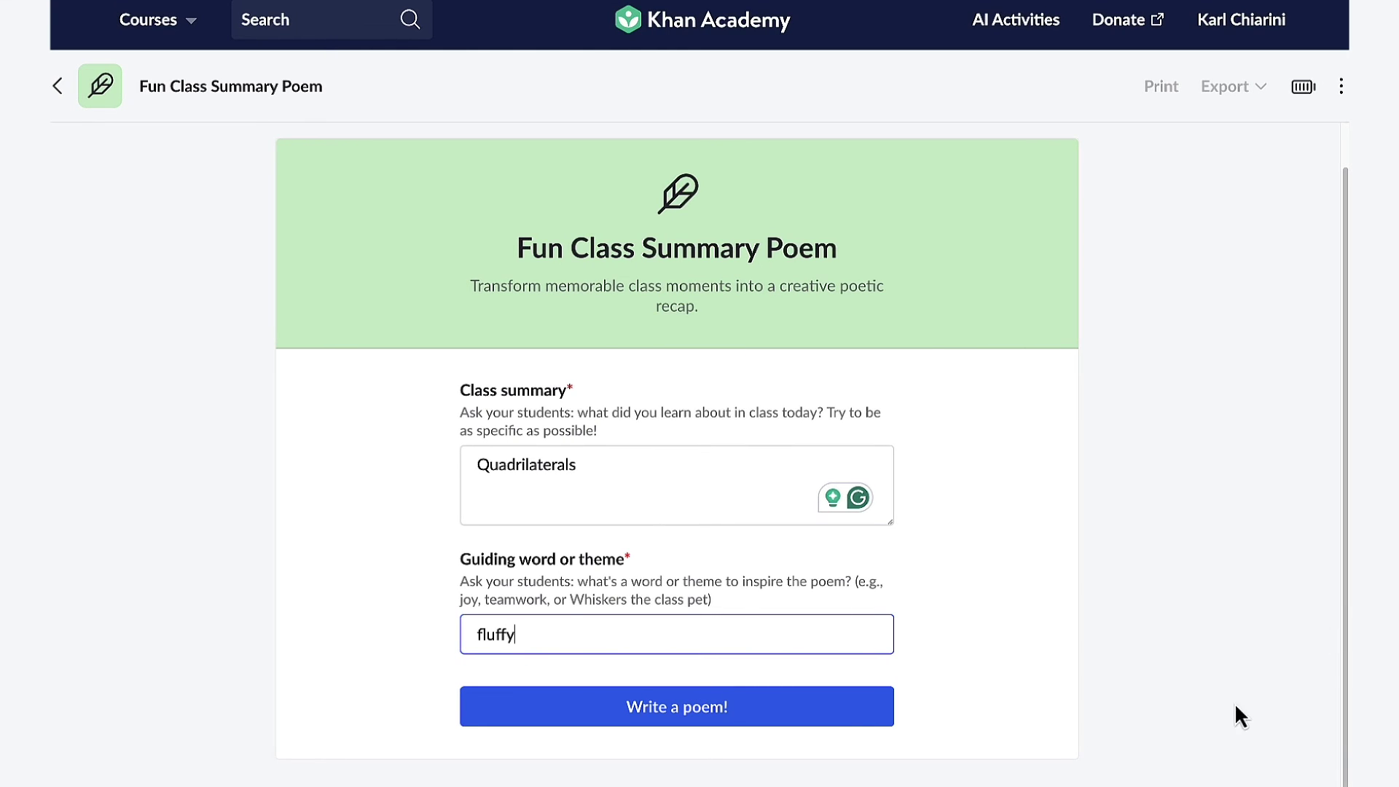
Generate Today's Class Poem, an eight-line fluffy quadrilaterals poem
left_click(849, 725)
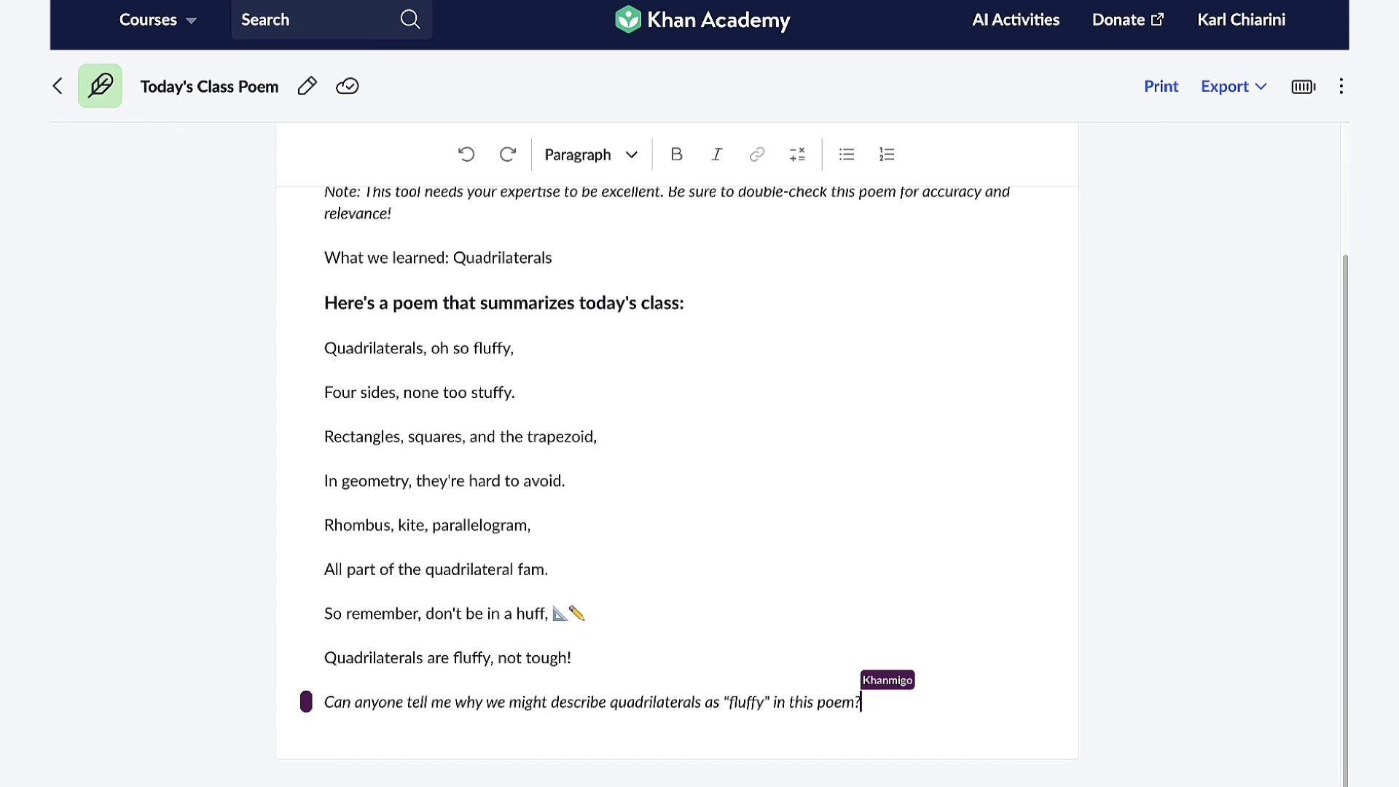